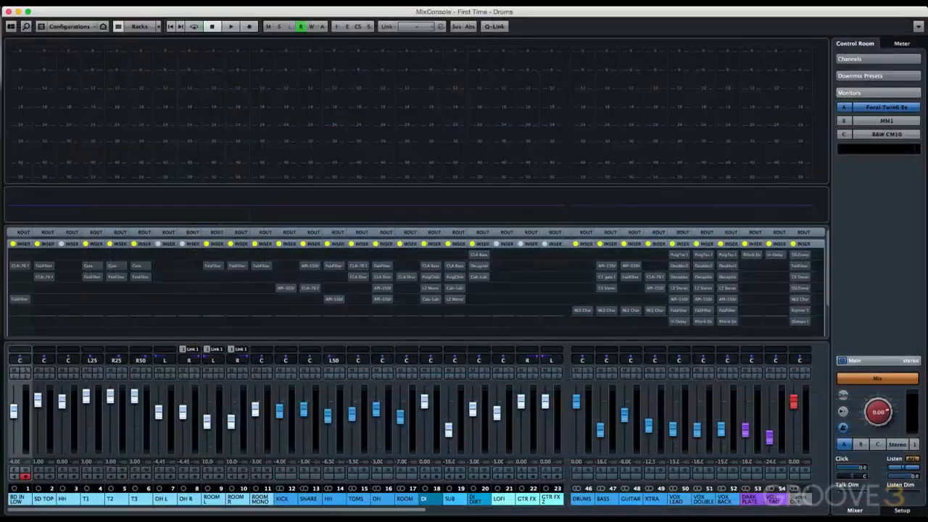
- Play the song from bar 12, alternating between the soloed DRUMS folder and the full mix, and stop playback with solo off
scroll(290, 420, "right", 10)
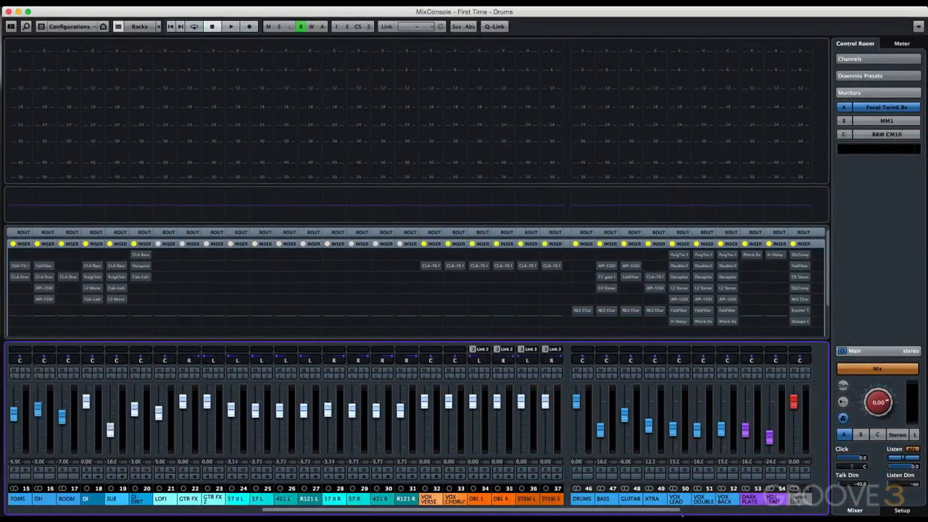
scroll(397, 514, "left", 10)
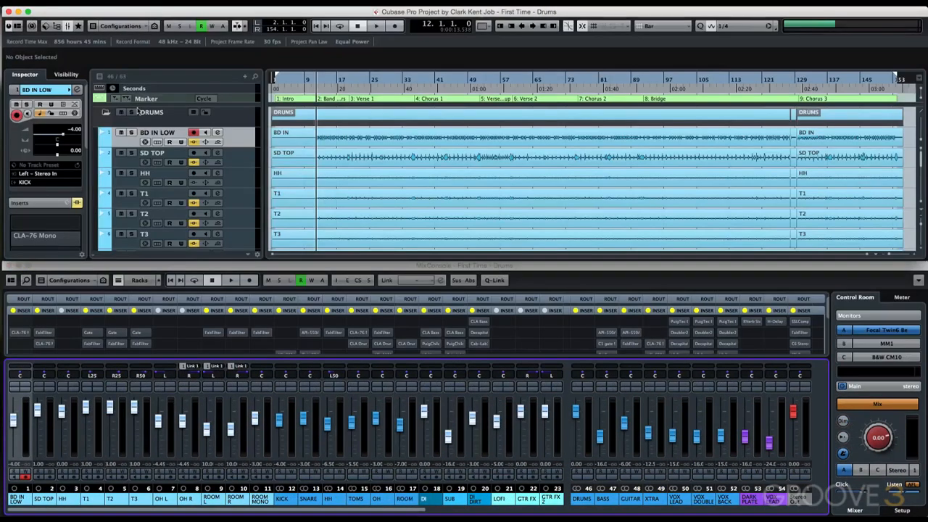
left_click(132, 112)
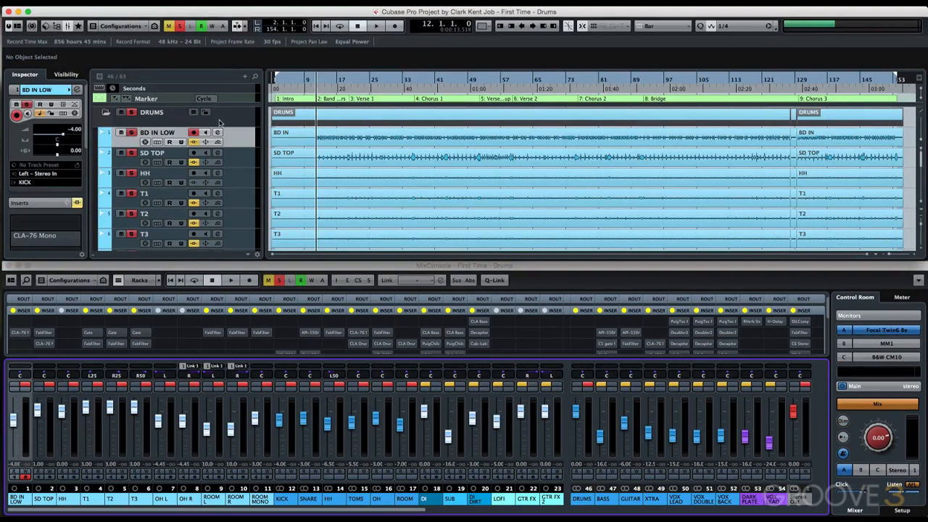
key("space")
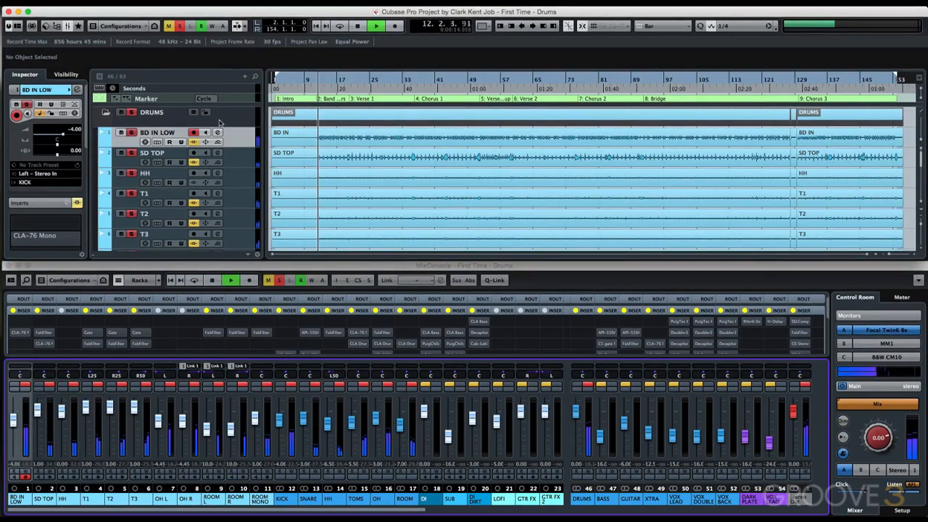
left_click(133, 113)
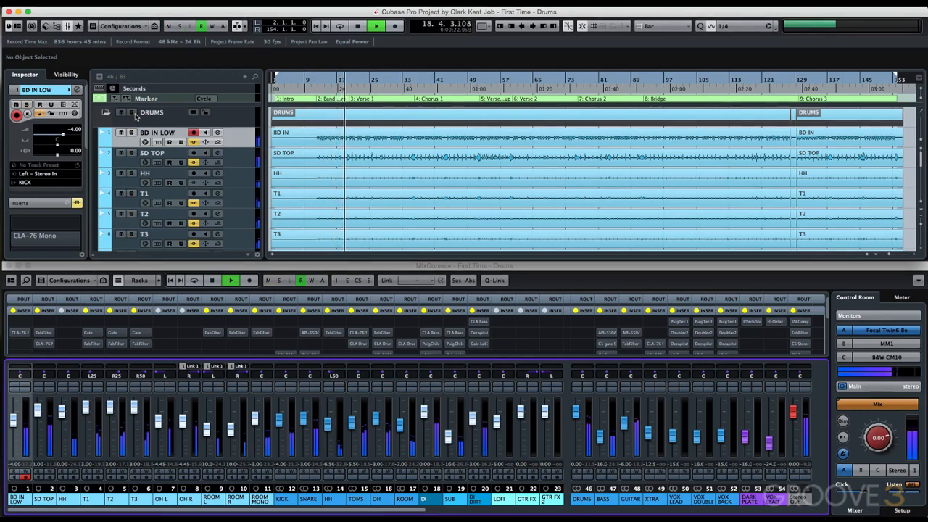
left_click(133, 113)
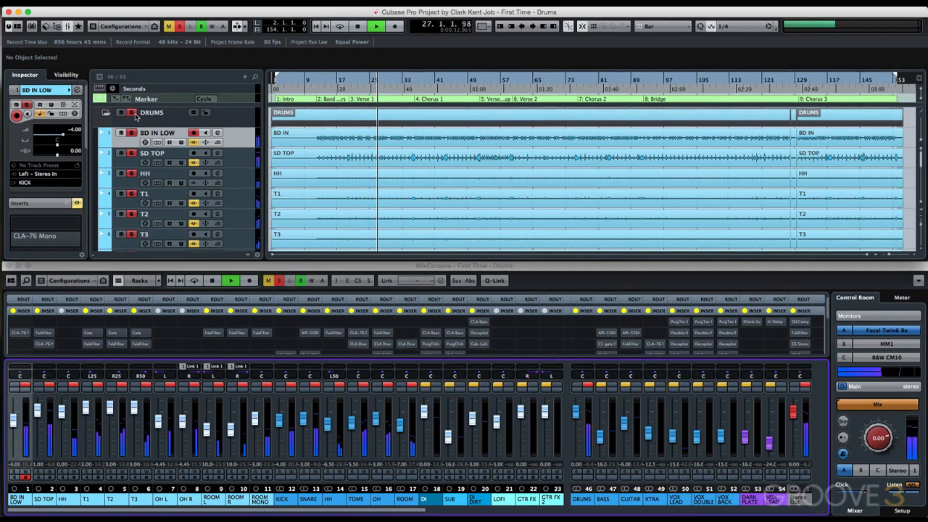
left_click(133, 113)
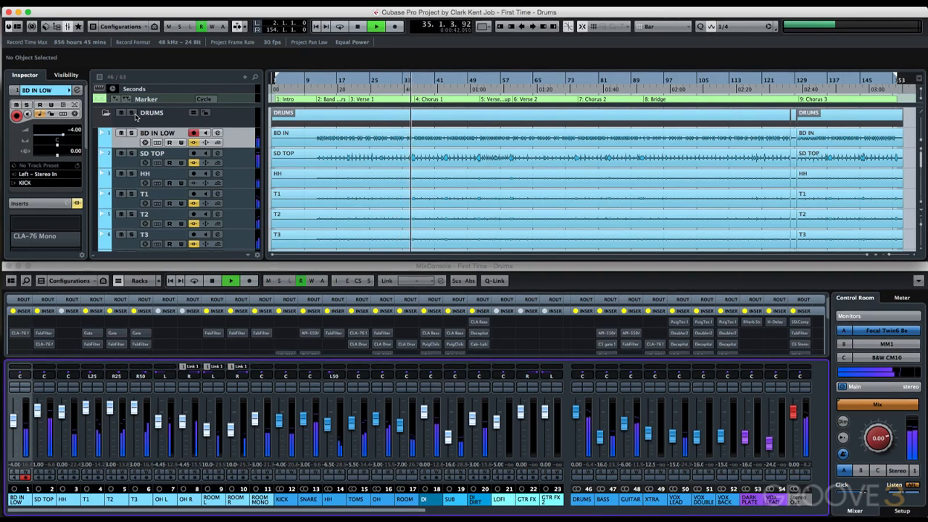
left_click(132, 114)
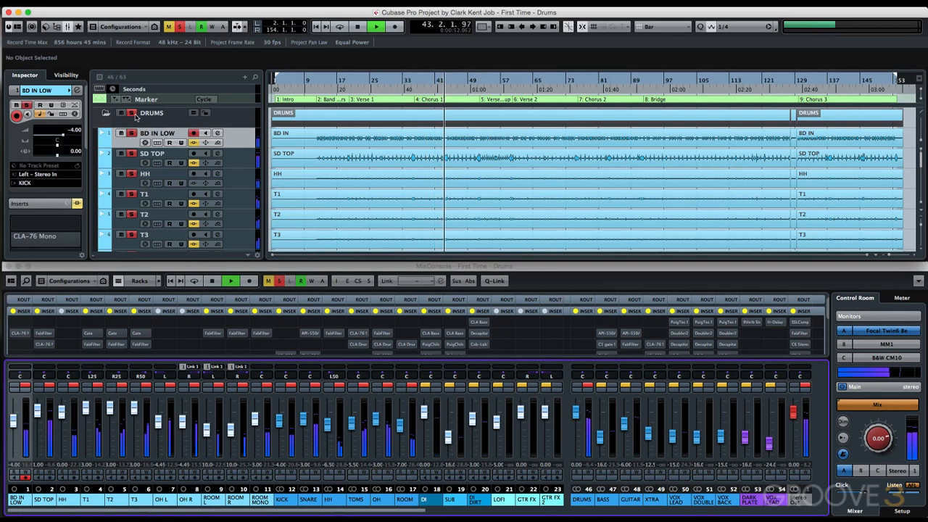
left_click(133, 114)
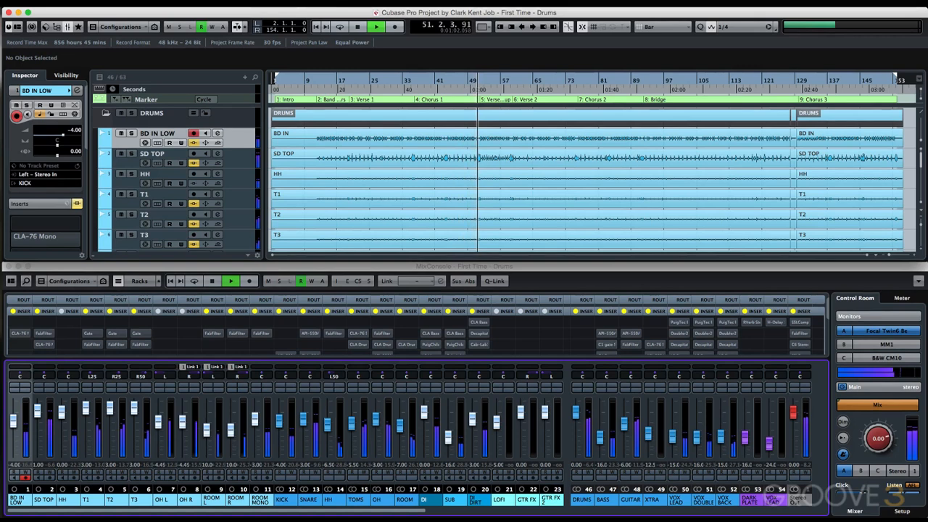
key("space")
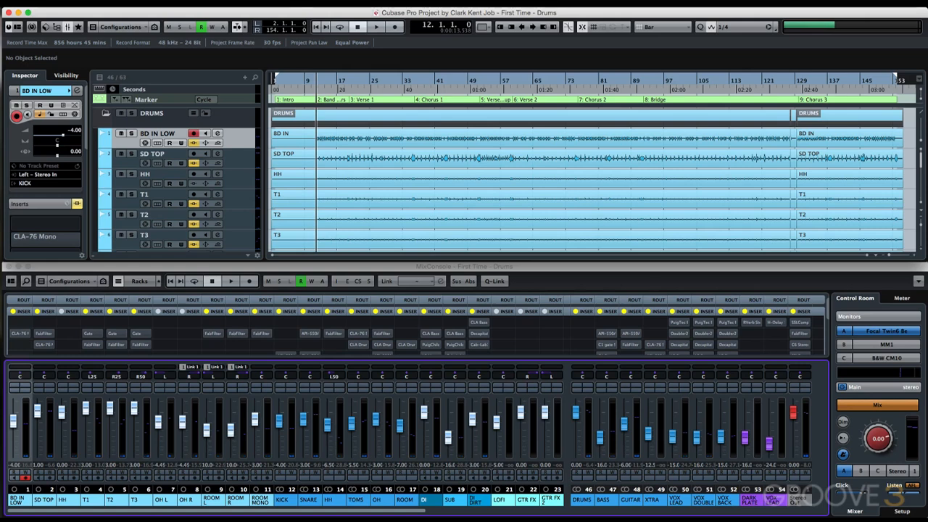
- Audition the BD IN LOW channel in solo in the MixConsole, stop playback and clear its solo
key("F3")
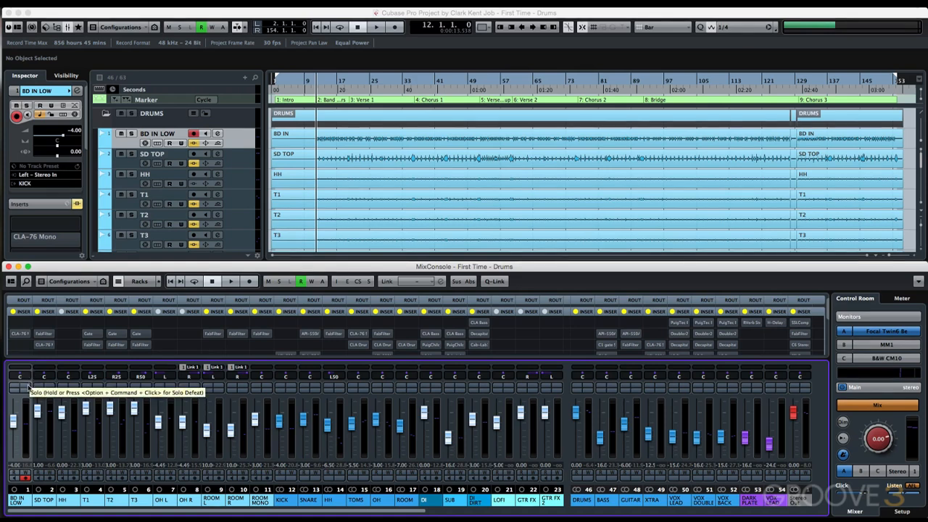
left_click(27, 388)
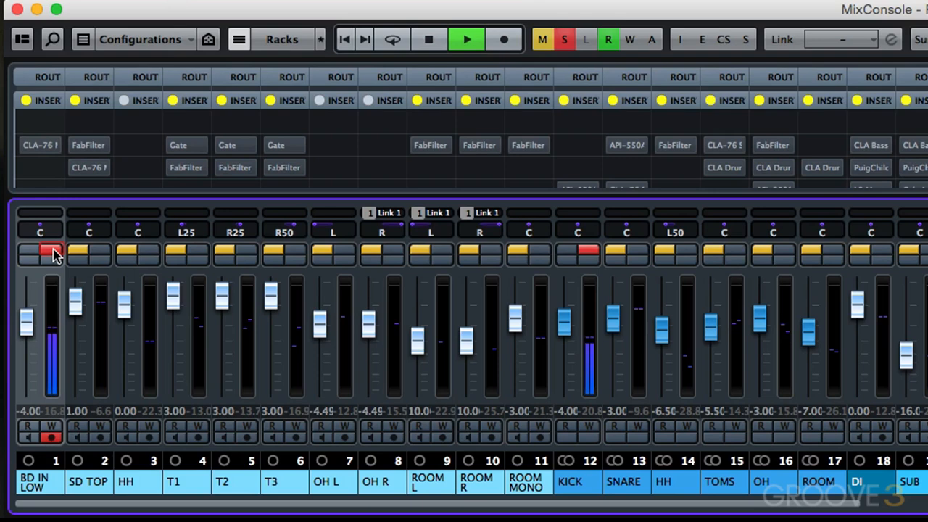
key("space")
left_click(53, 253)
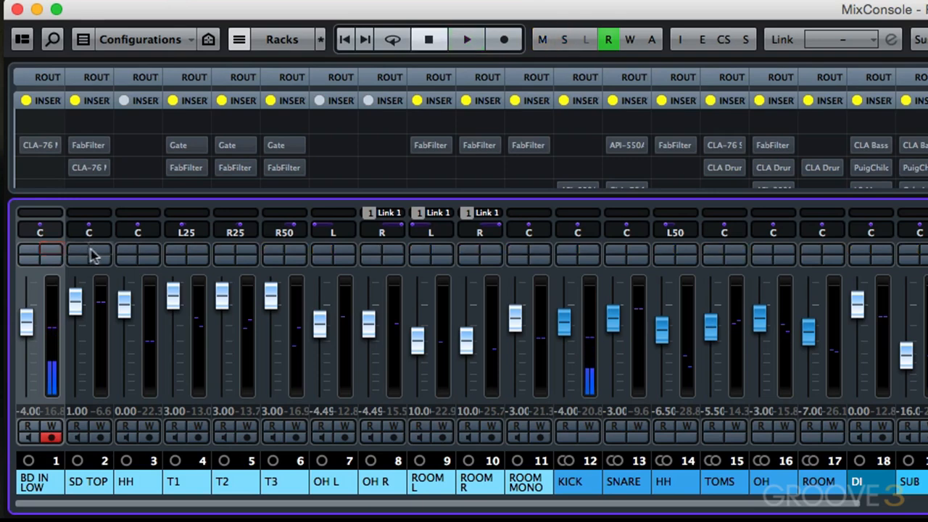
- Audition the SD TOP channel in solo, stop playback and clear its solo
left_click(100, 253)
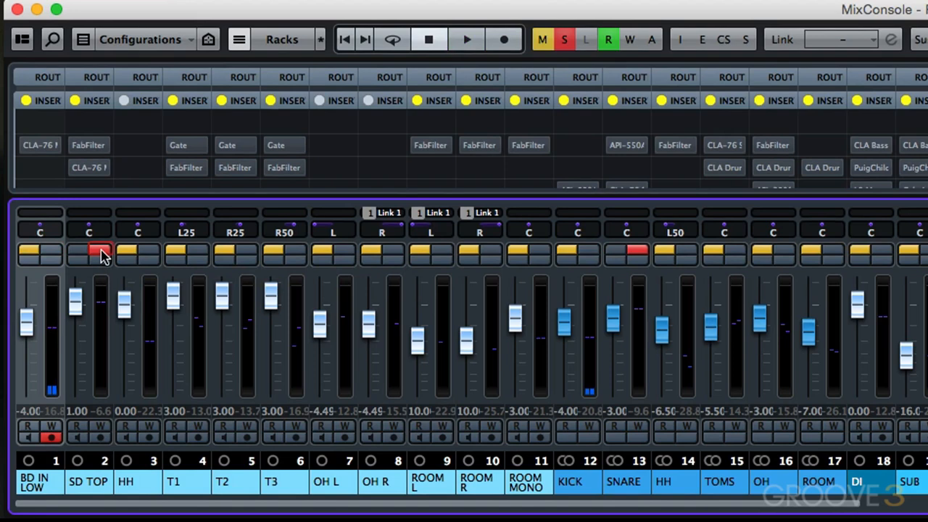
key("space")
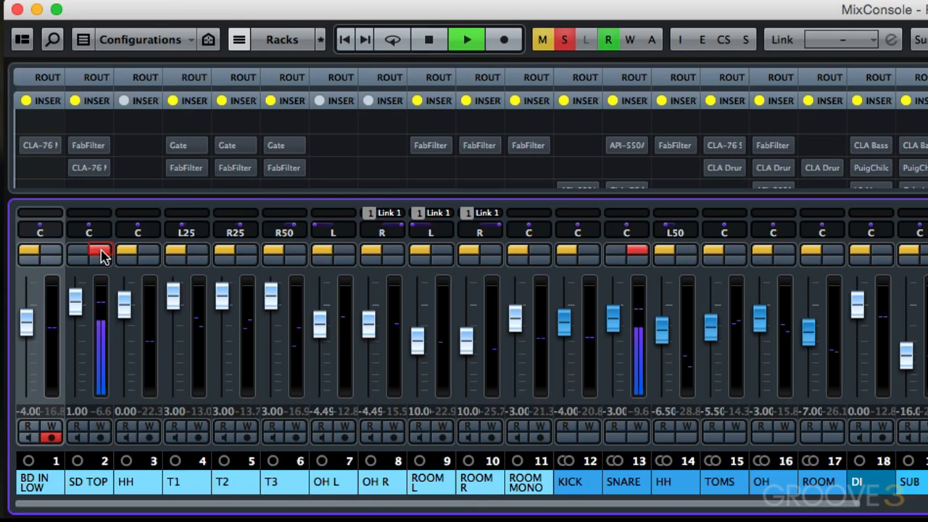
key("space")
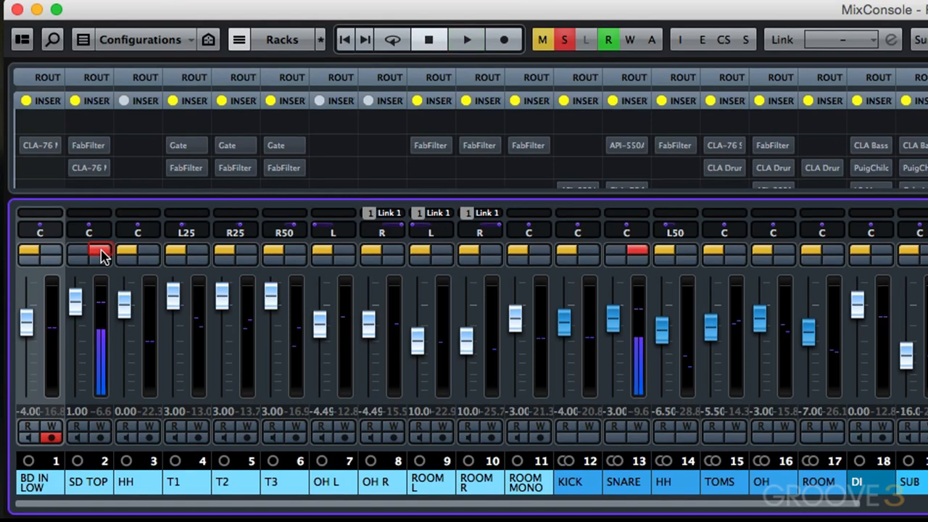
left_click(101, 255)
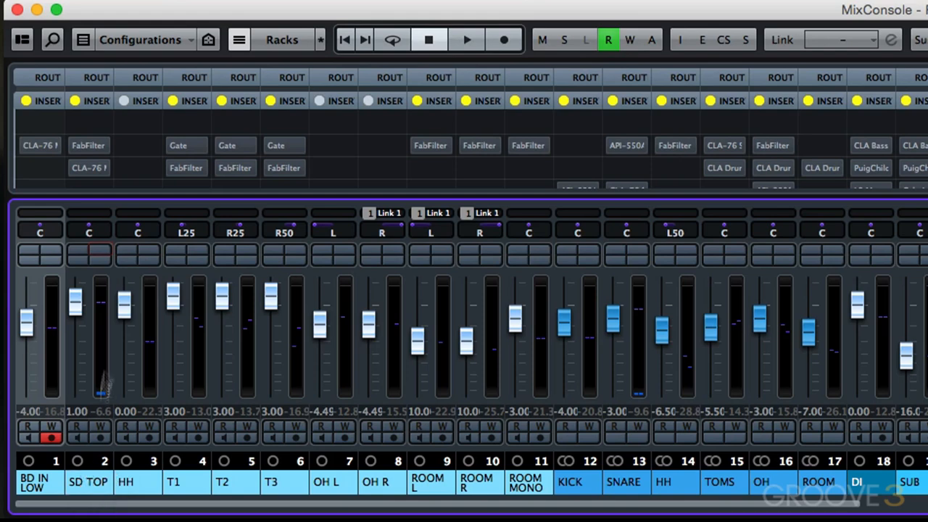
- Audition the HH channel 3 in solo, stop playback and clear its solo
left_click(148, 255)
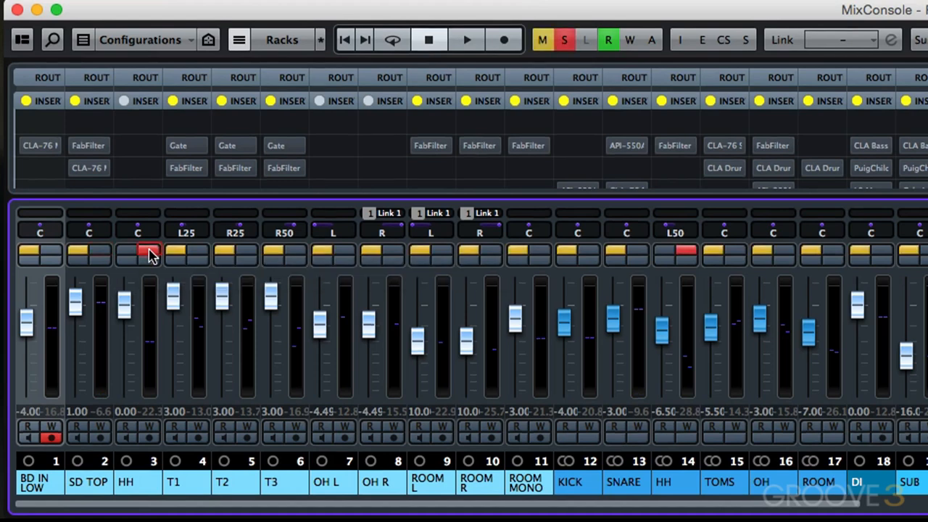
key("space")
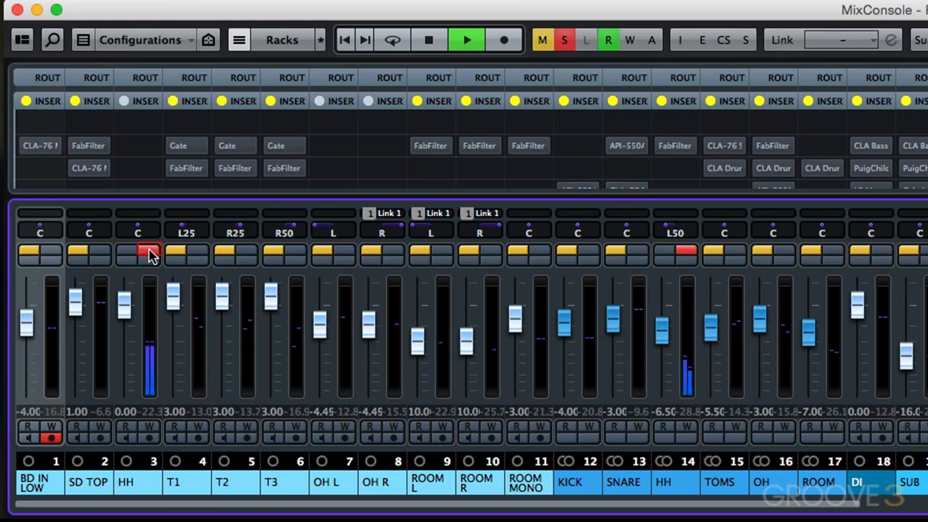
key("space")
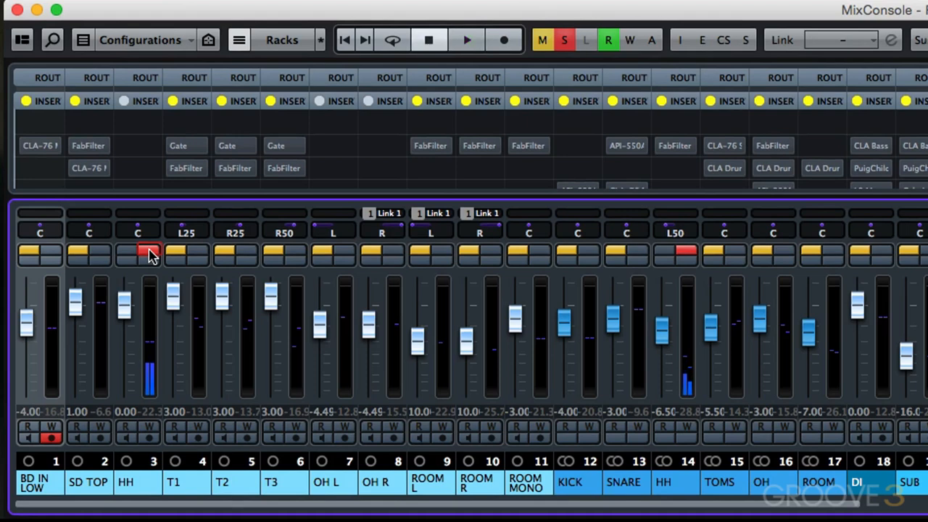
left_click(150, 256)
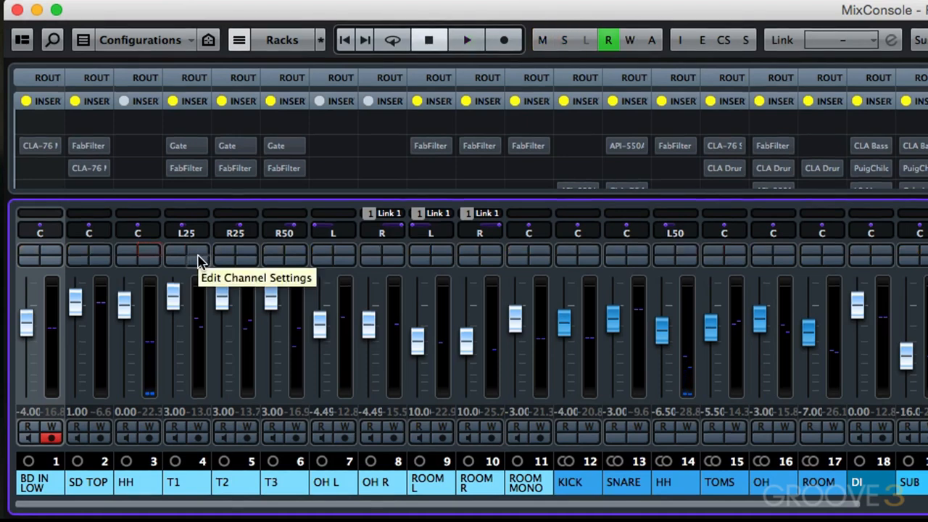
- Audition the OH L and OH R overhead channels soloed together, stop playback and clear both solos
left_click(347, 255)
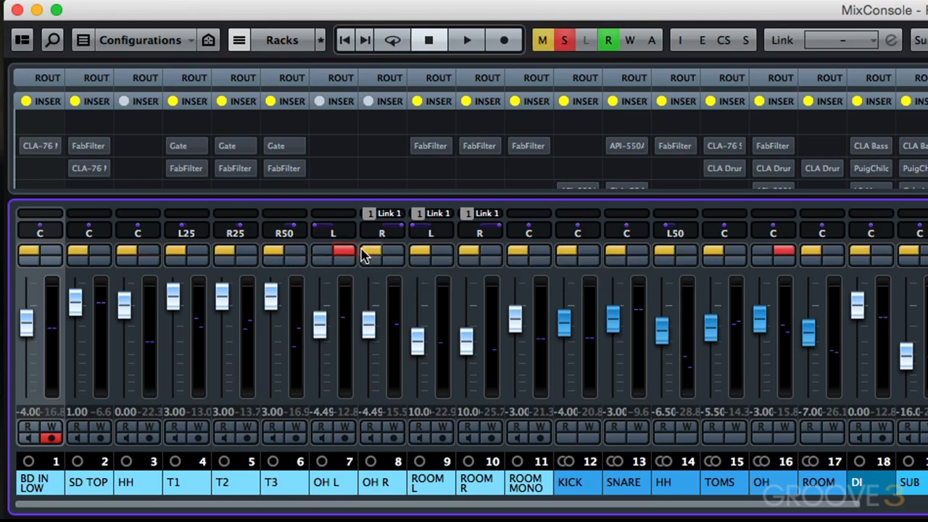
left_click(391, 253)
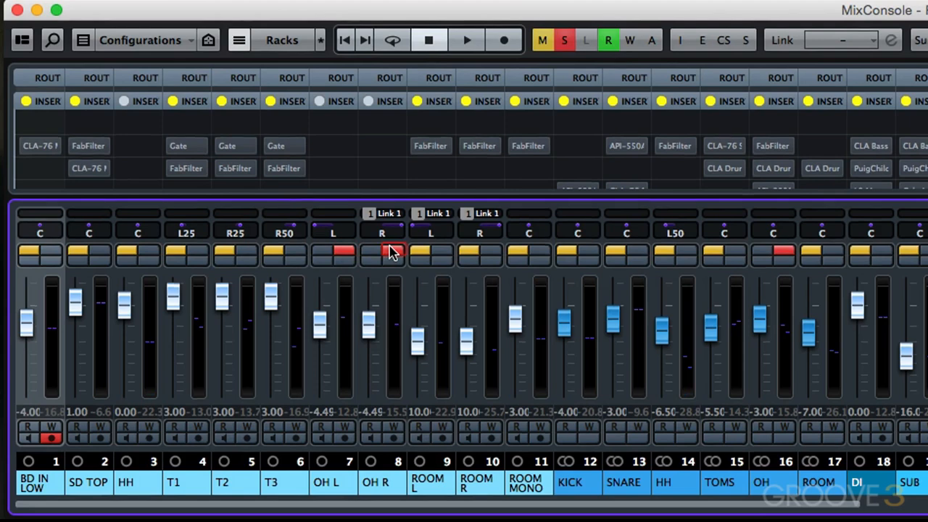
key("space")
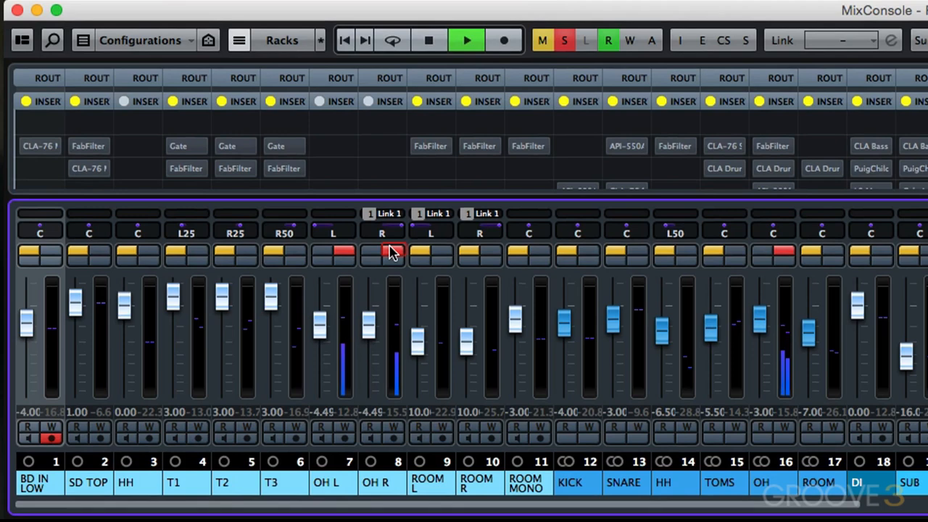
key("space")
left_click(345, 251)
left_click(391, 252)
left_click(391, 252)
- Audition the ROOM L and ROOM R channels soloed together, stop playback and clear both solos
left_click(437, 252)
left_click(484, 252)
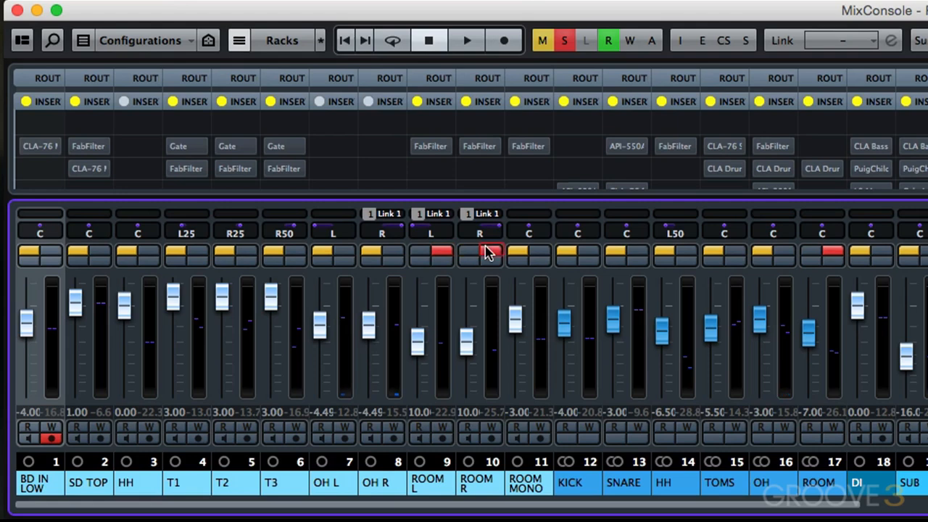
key("space")
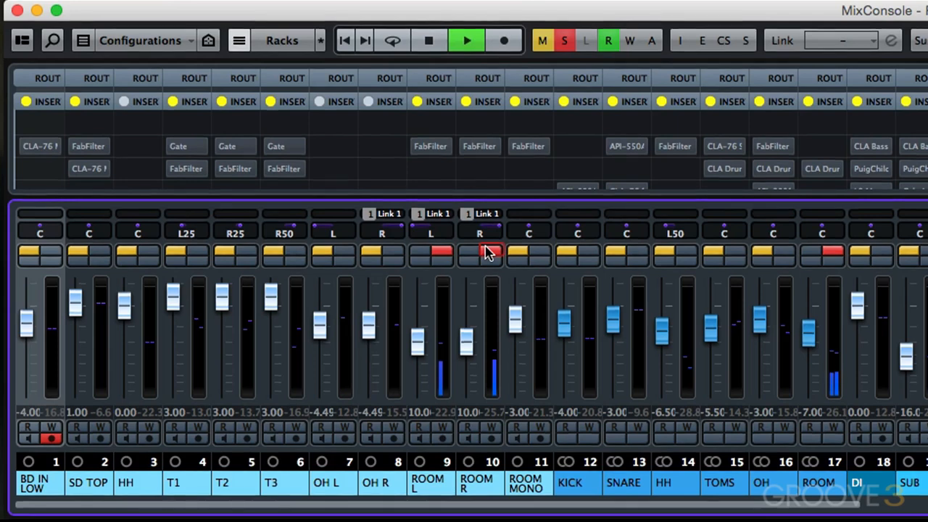
key("space")
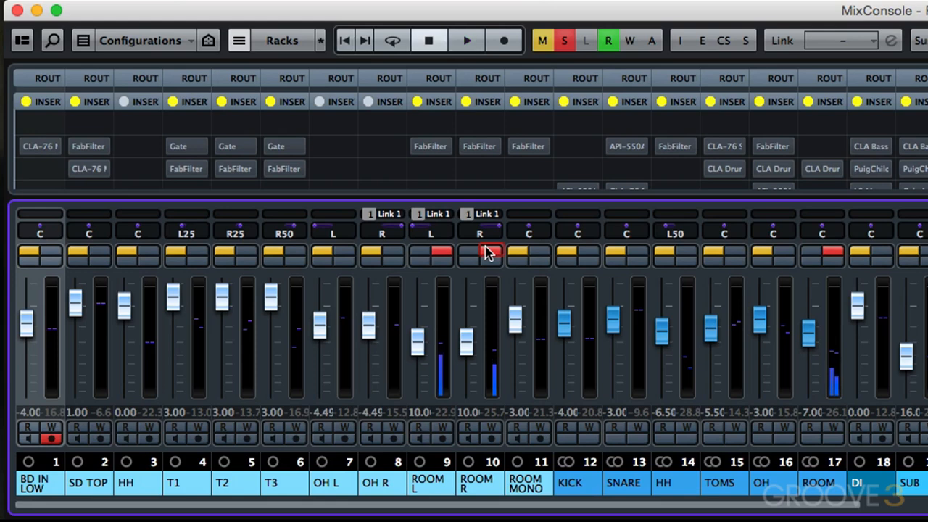
left_click(487, 249)
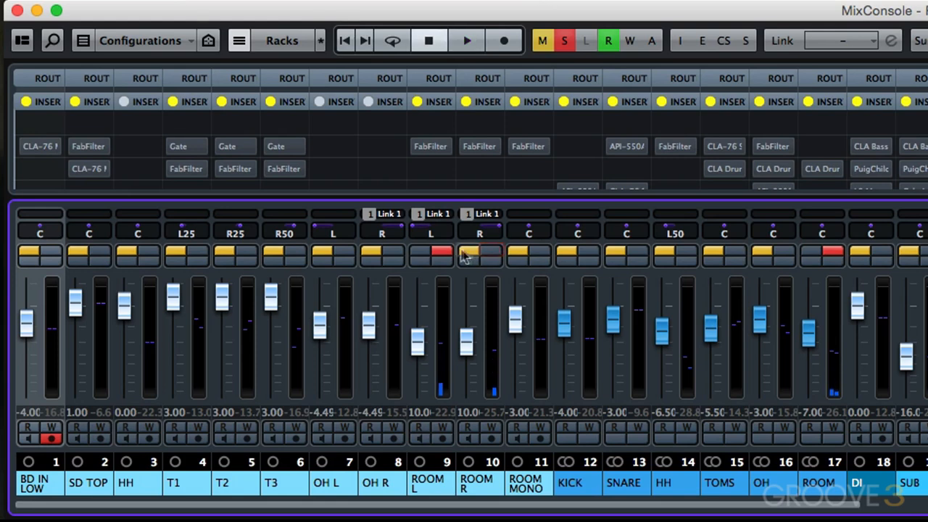
left_click(447, 250)
- Audition the ROOM MONO channel in solo, stop playback and clear its solo
left_click(540, 253)
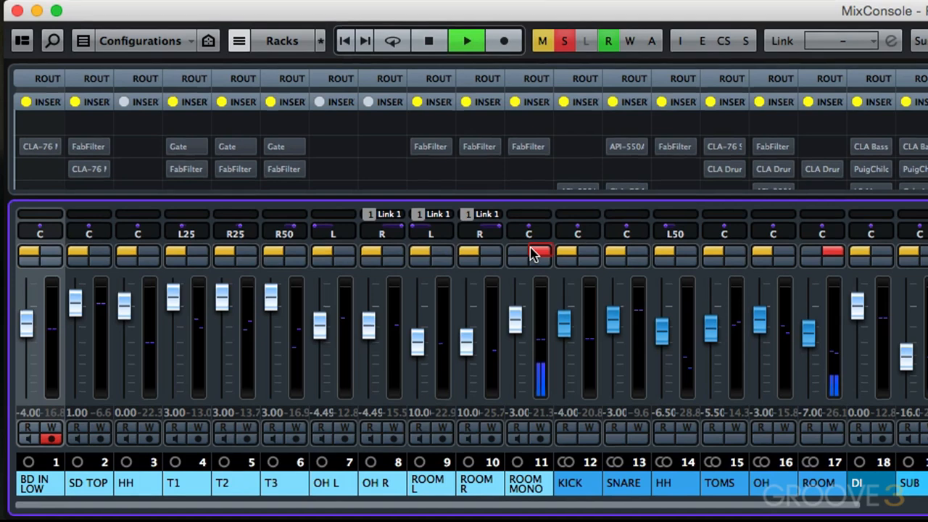
key("space")
left_click(533, 254)
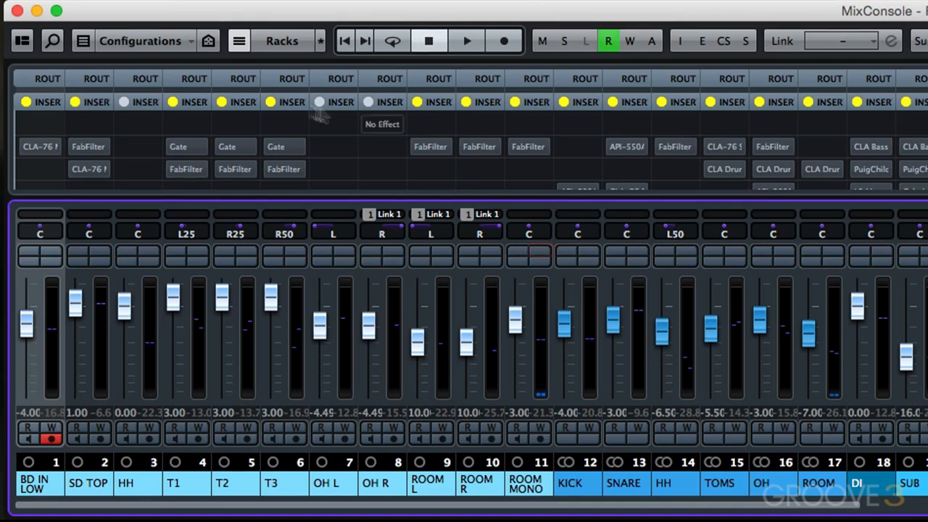
- Show the channel routing and go through the drum group channels from KICK to ROOM, selecting them in turn to examine their outputs
left_click(138, 80)
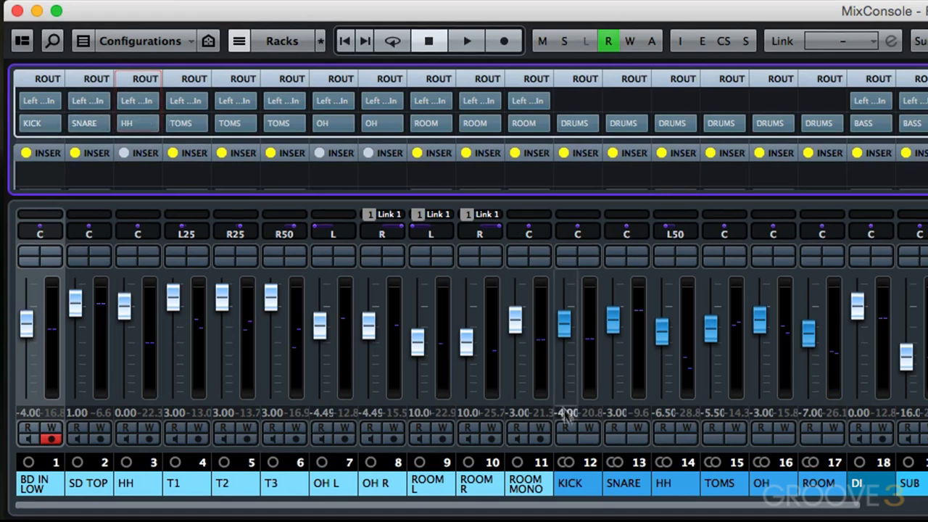
left_click(590, 393)
left_click(640, 387)
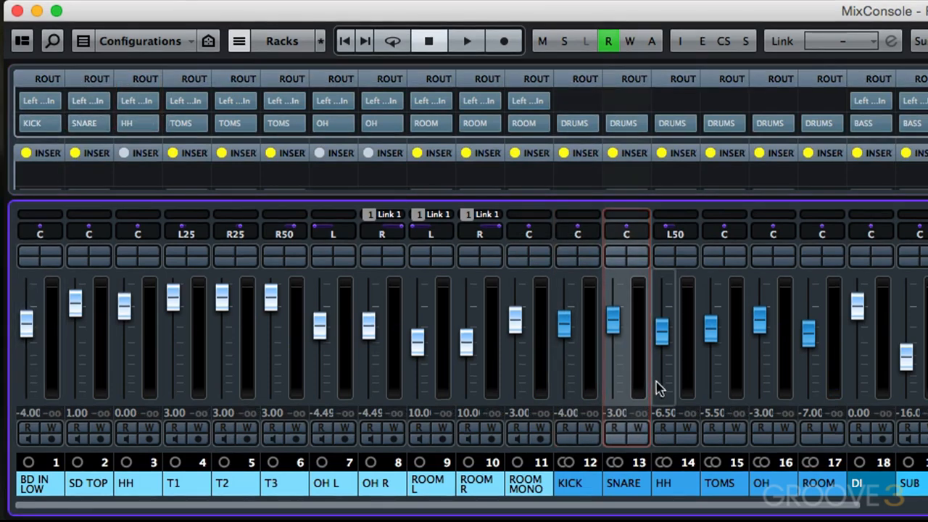
left_click(696, 385)
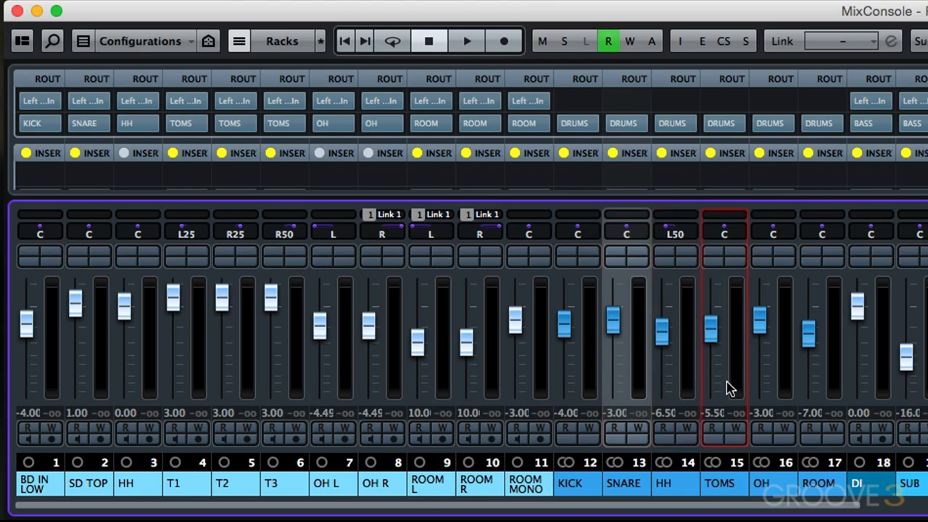
left_click(775, 384)
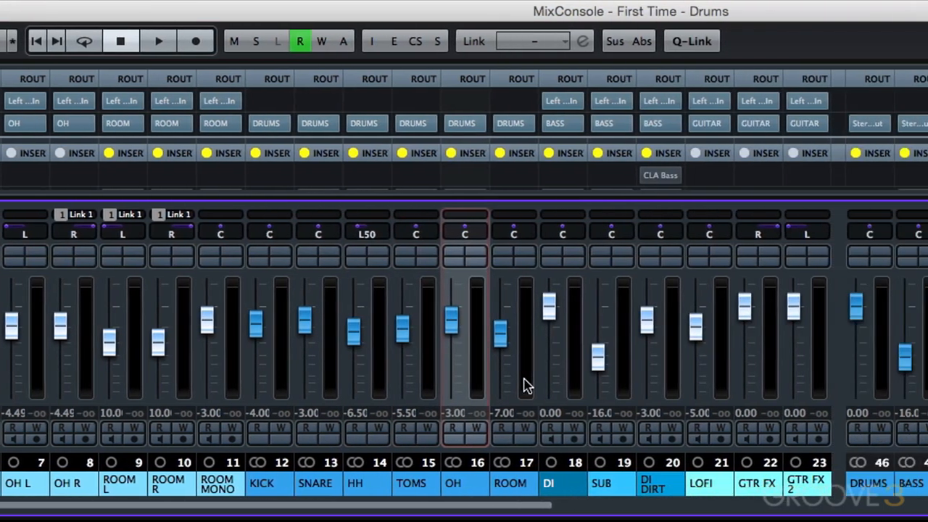
left_click(526, 385)
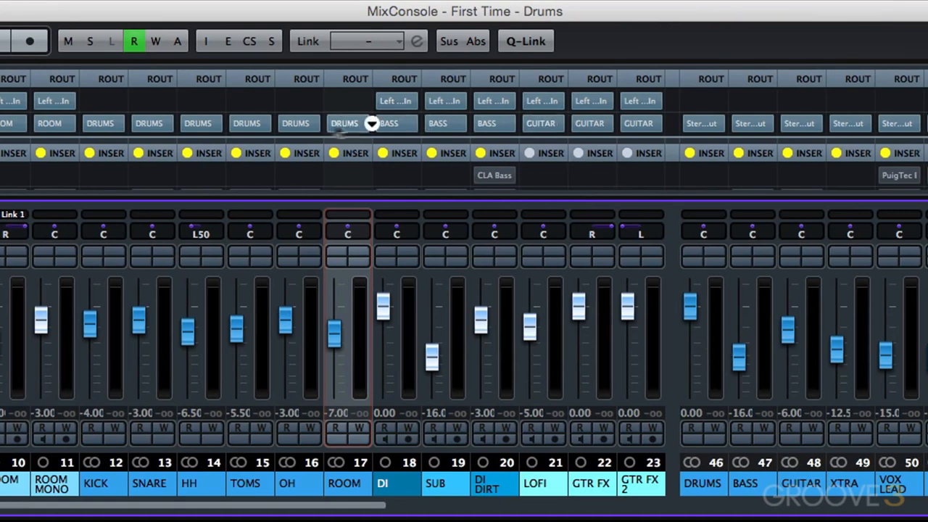
- Select the DRUMS group channel to examine its output, clear the selection and hide the Routing rack
left_click(720, 382)
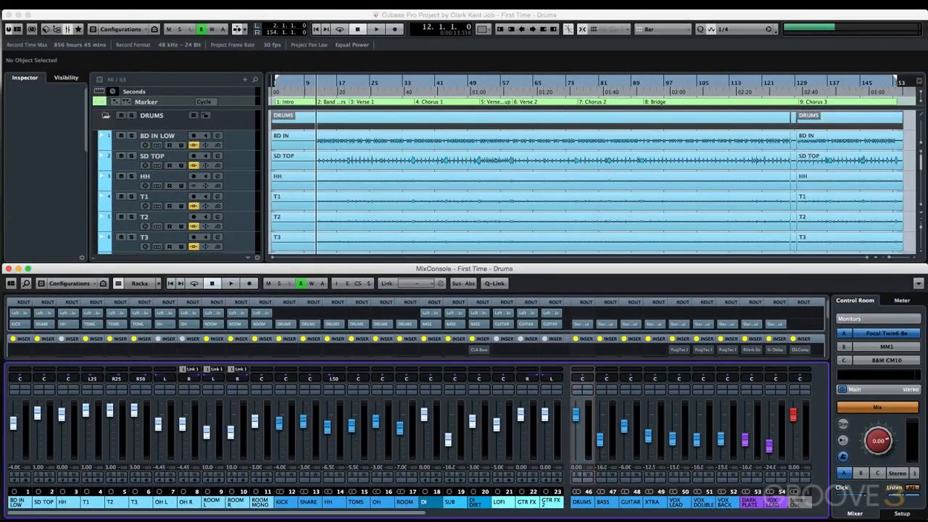
left_click(430, 120)
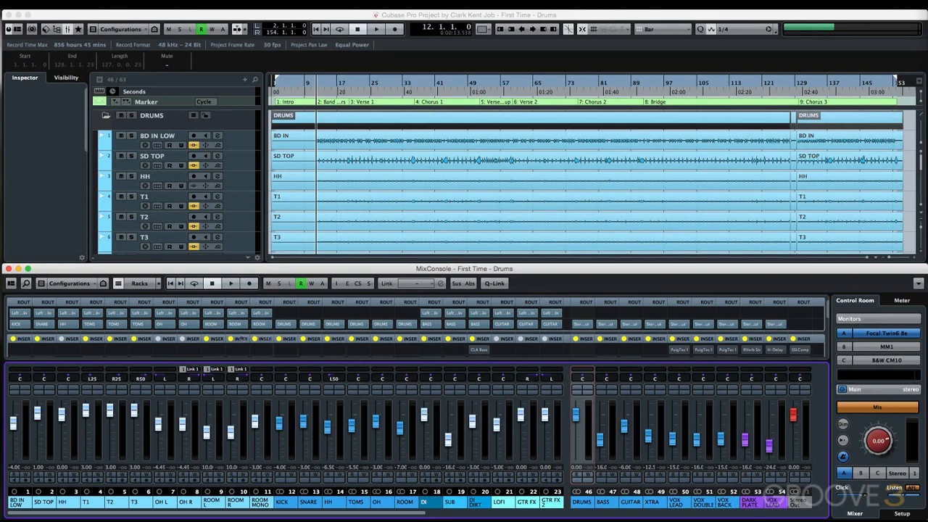
left_click(138, 283)
left_click(141, 313)
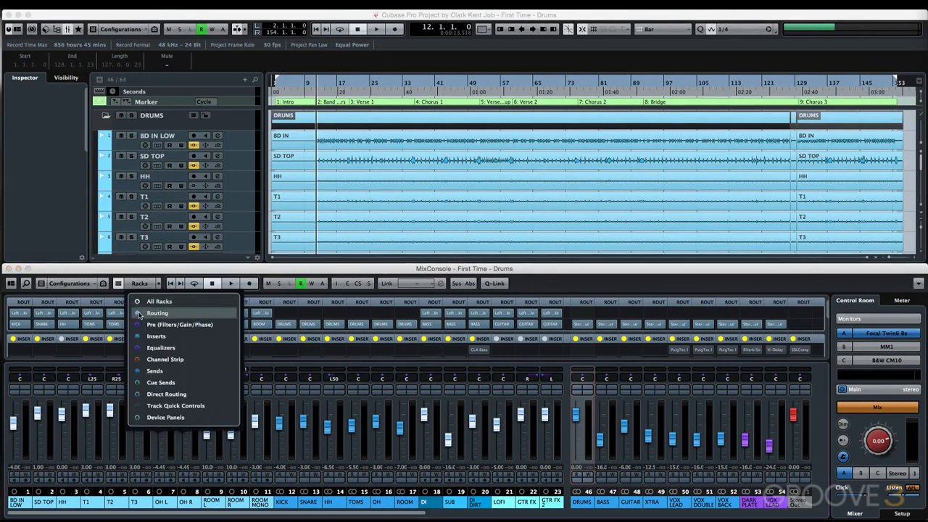
- Audition the BD IN LOW channel in solo, stop playback and clear its solo
left_click(26, 437)
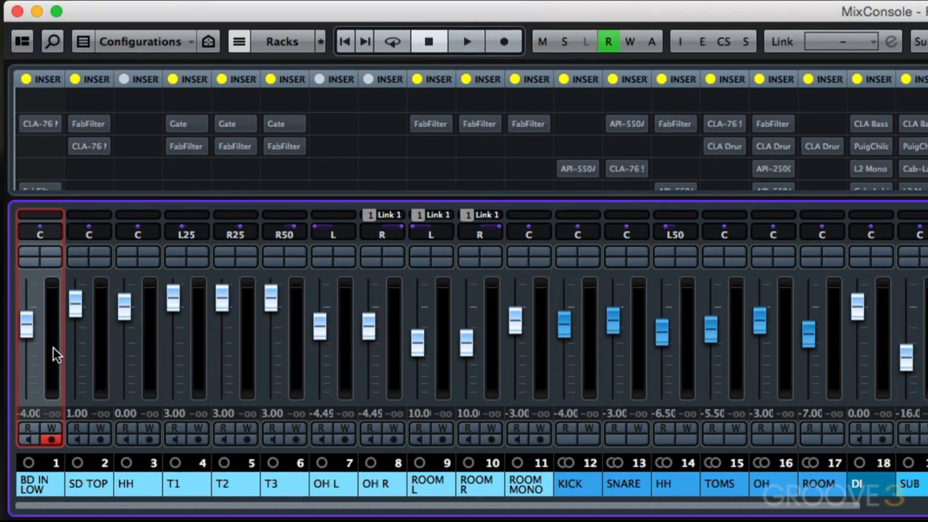
left_click(51, 252)
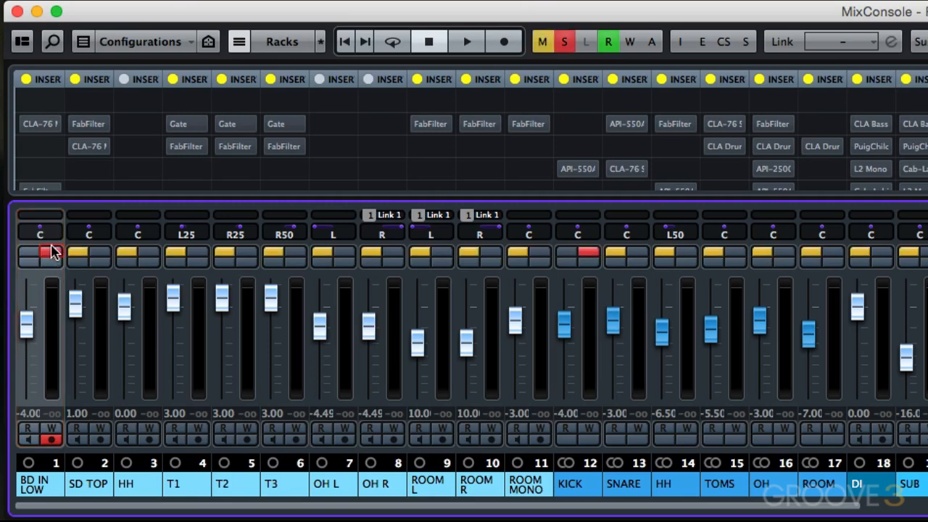
key("space")
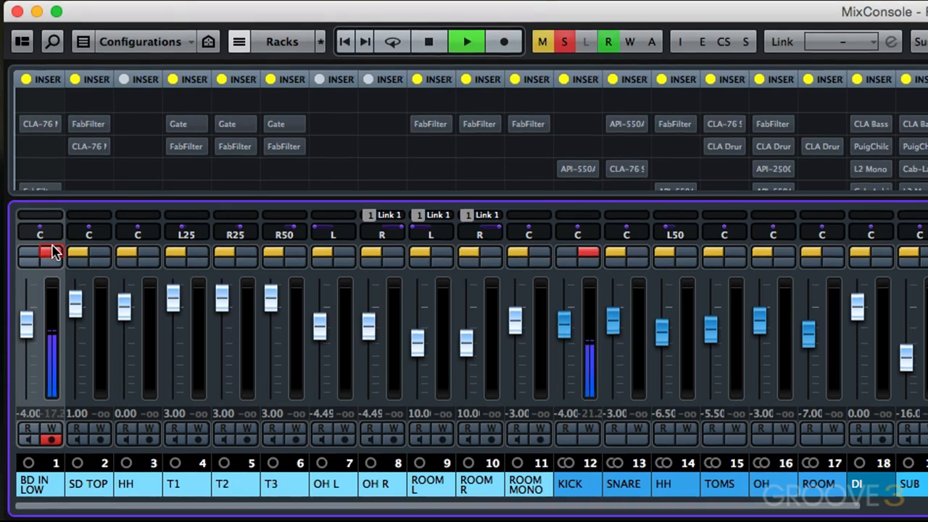
key("space")
left_click(52, 252)
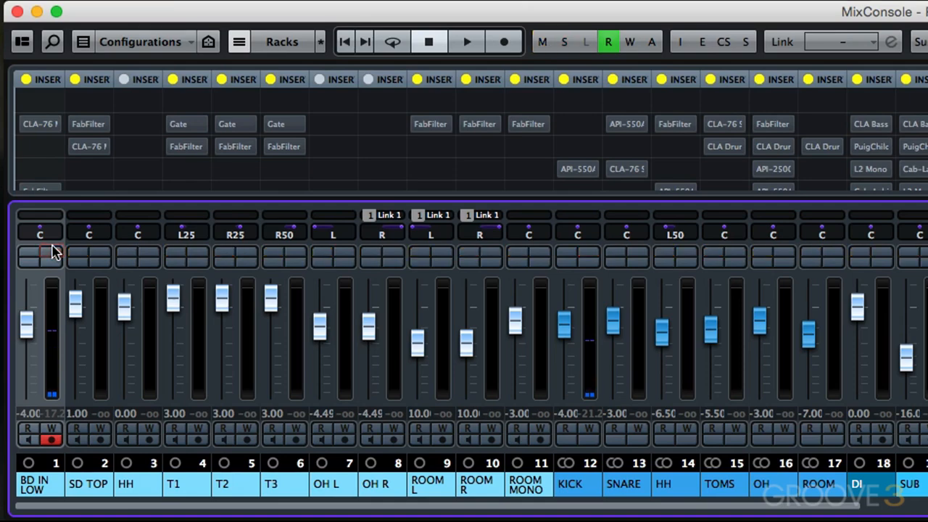
- Solo BD IN LOW again and open the CLA-76 Mono compressor from its second insert slot
left_click(52, 252)
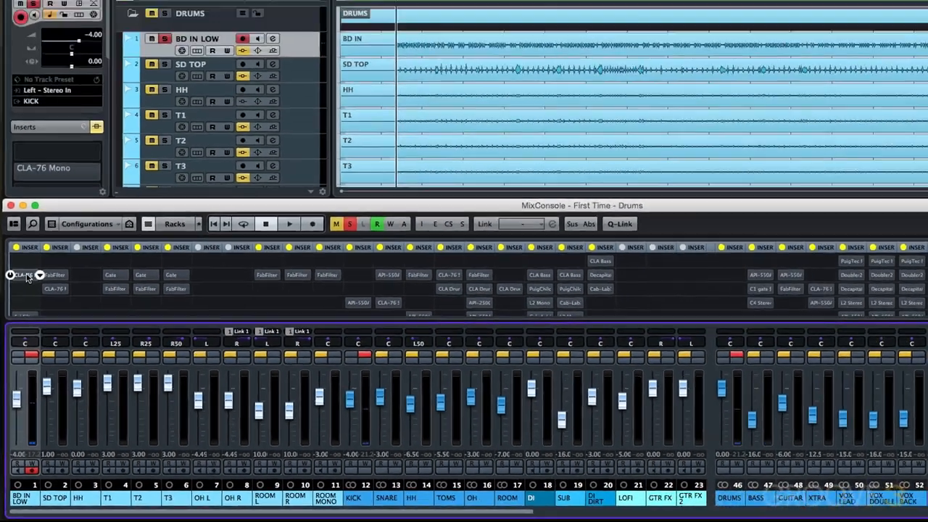
left_click(42, 126)
left_click(19, 325)
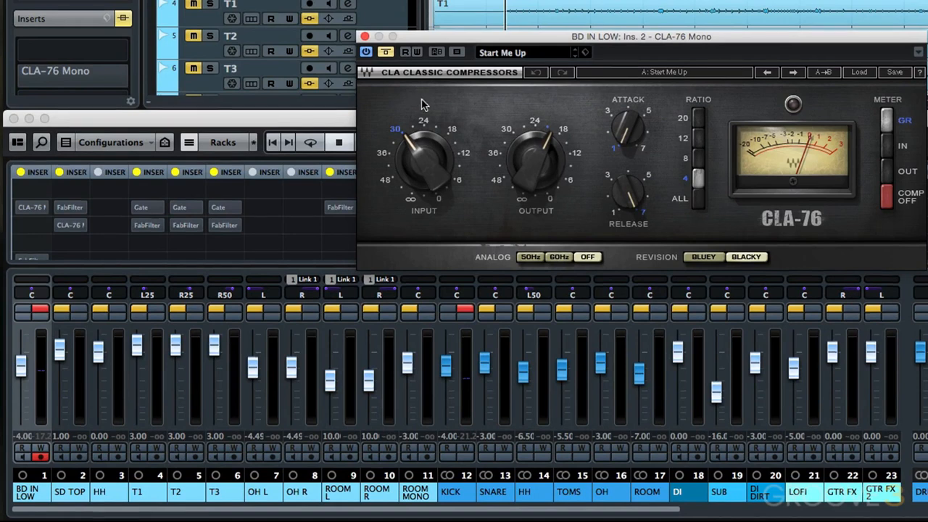
- Load the VintageCompressor into the first insert slot of BD IN LOW
left_click(46, 191)
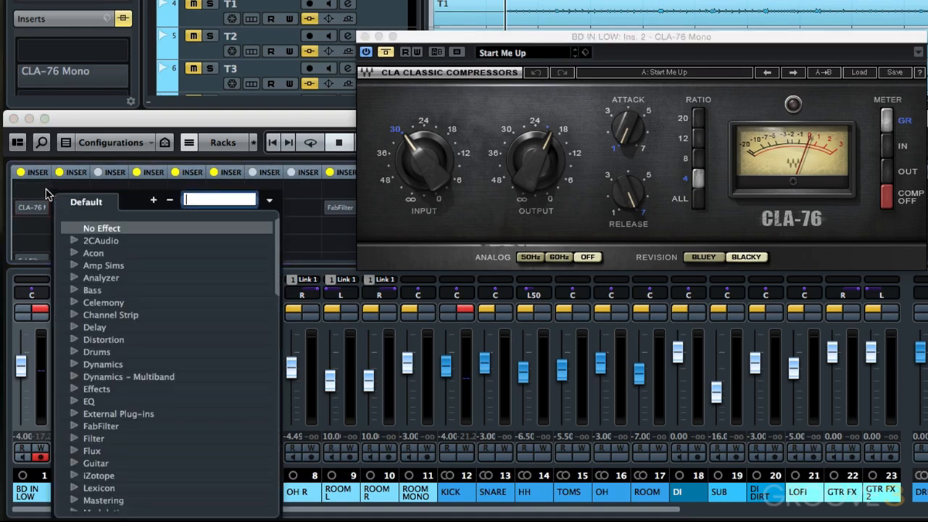
type("vinta")
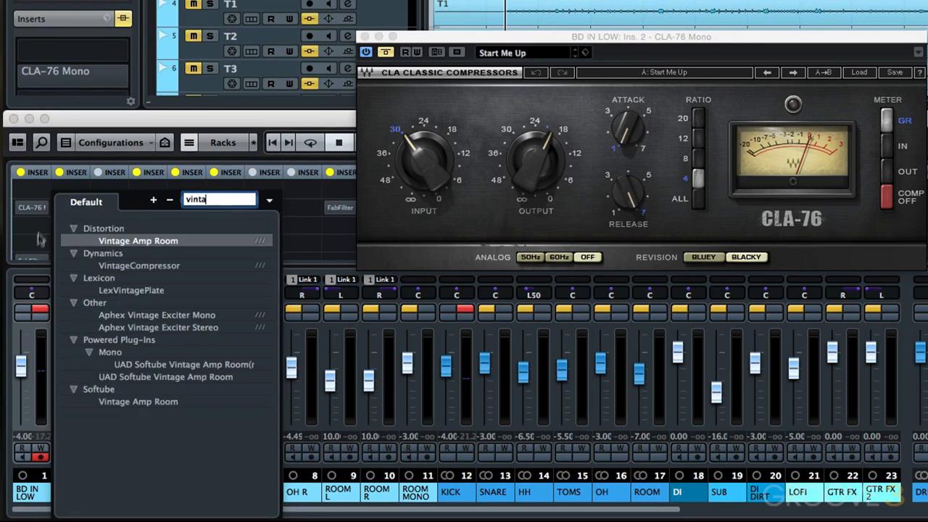
left_click(119, 267)
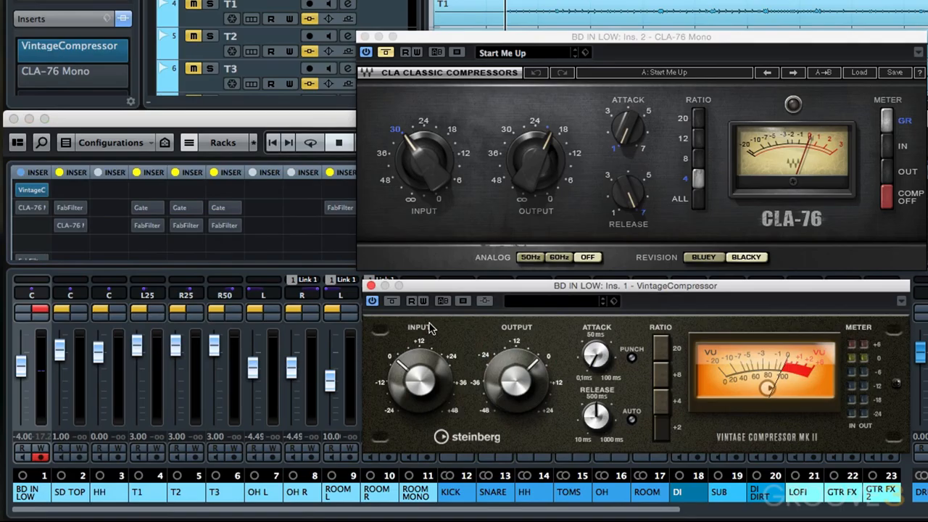
- Remove the VintageCompressor from BD IN LOW by setting its first insert slot to No Effect
left_click(45, 190)
scroll(80, 226, "up", 10)
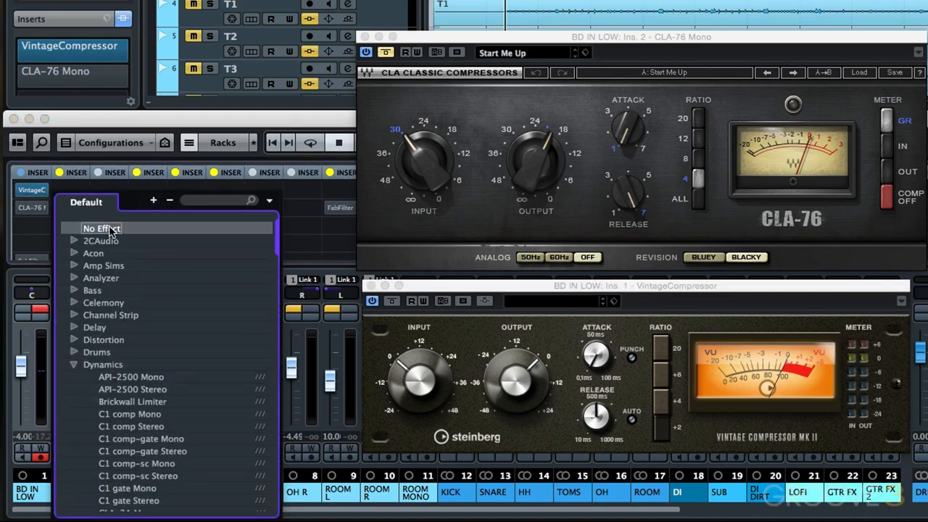
left_click(103, 229)
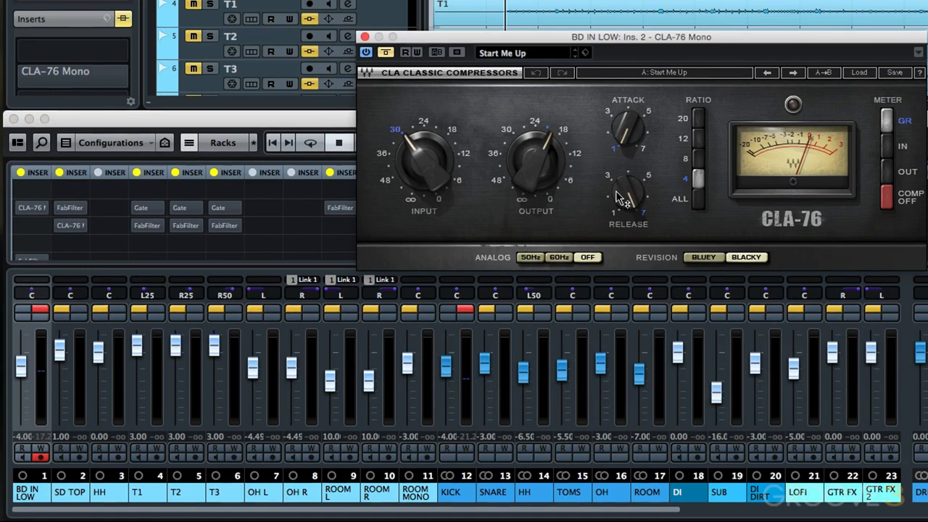
- Point out the CLA-76 ratio of 4 and compare its bypassed and active sound during playback, leaving it active
left_click(695, 179)
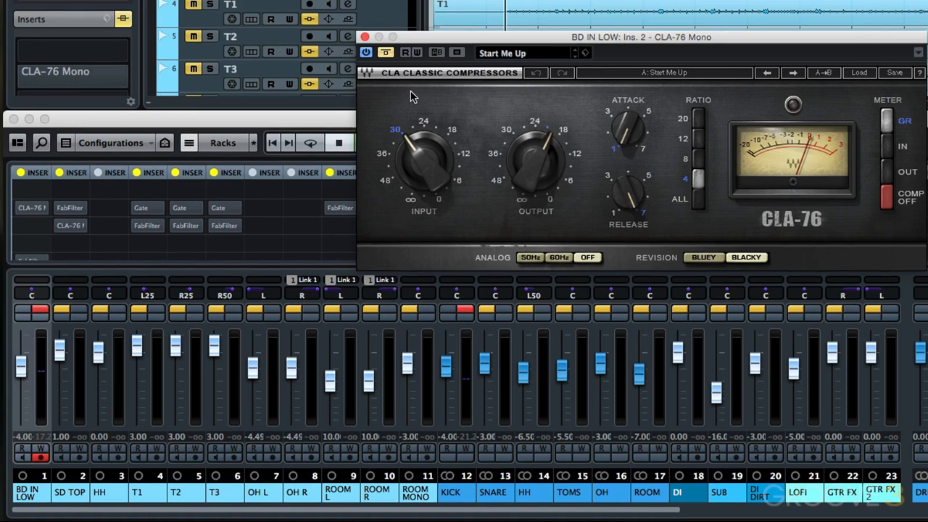
left_click(387, 54)
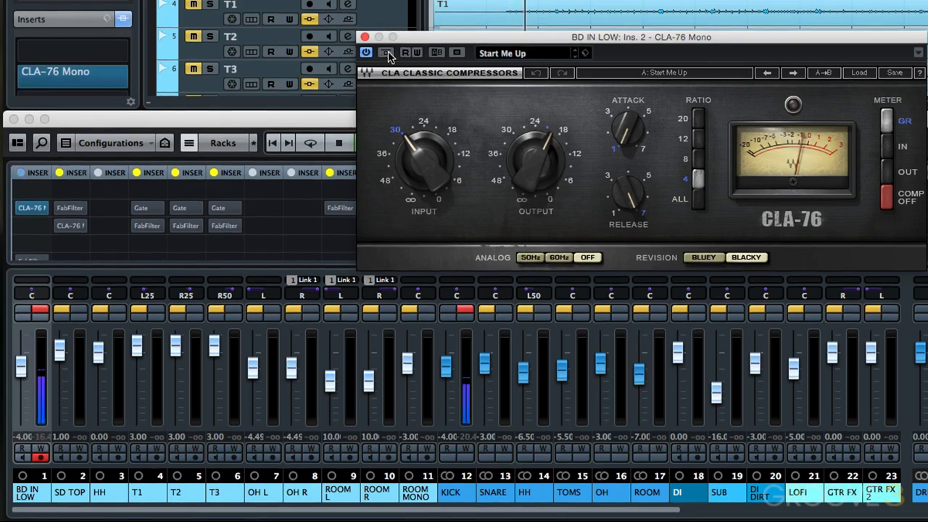
left_click(387, 54)
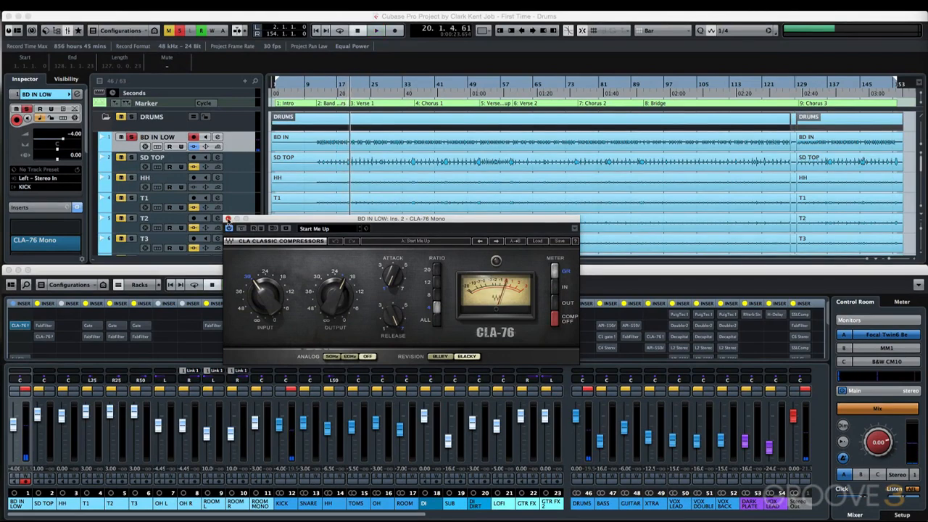
- Close the CLA-76 window, stop playback and open the FabFilter Pro-Q insert on BD IN LOW
left_click(228, 218)
key("space")
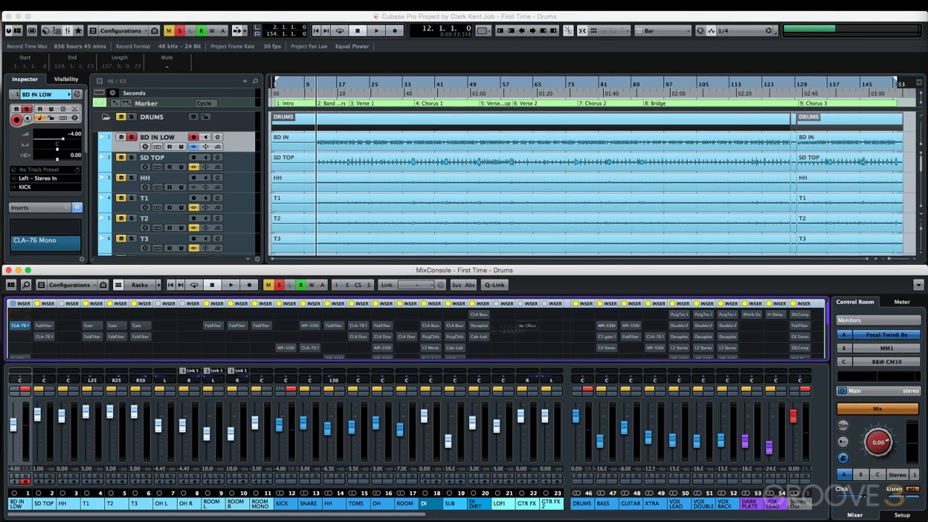
left_click(20, 359)
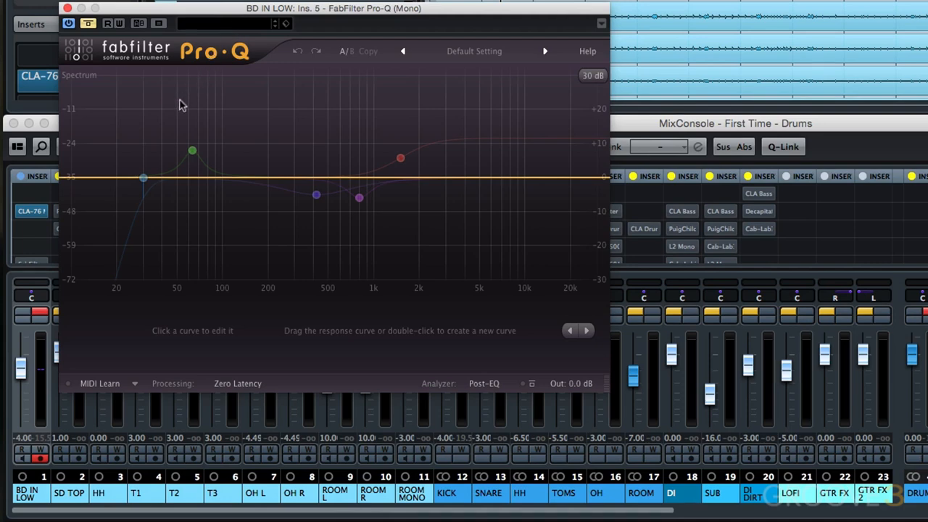
- Load the StudioEQ into the first insert slot of BD IN LOW
left_click(51, 200)
type("sudio")
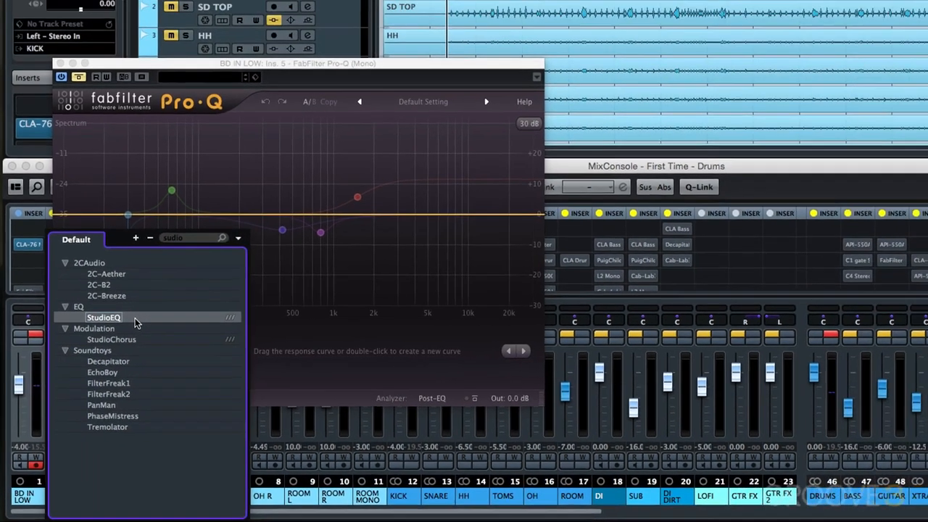
left_click(116, 293)
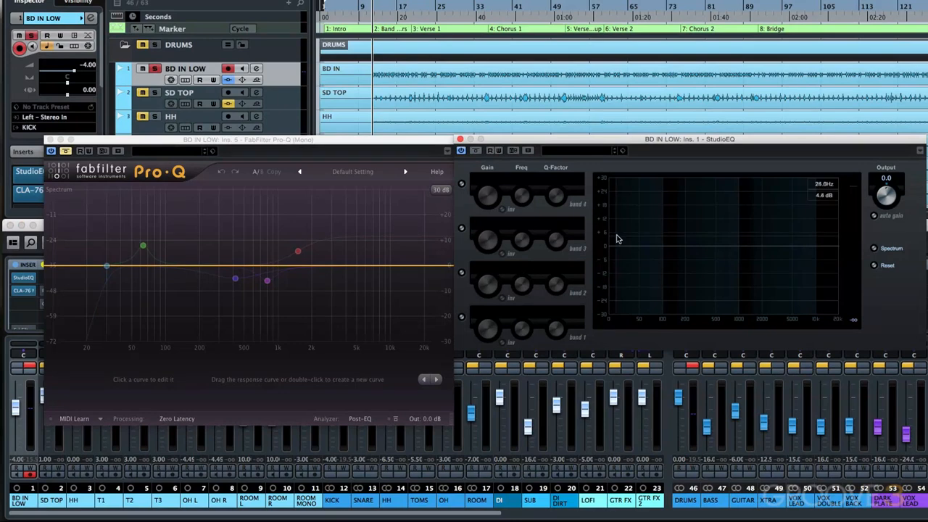
- Shape the StudioEQ curve with about +8.9 dB at 103 Hz, -8.7 dB at 581 Hz and +6.4 dB at 1592 Hz, and close it
left_click_drag(663, 246, 663, 223)
left_click_drag(706, 245, 755, 230)
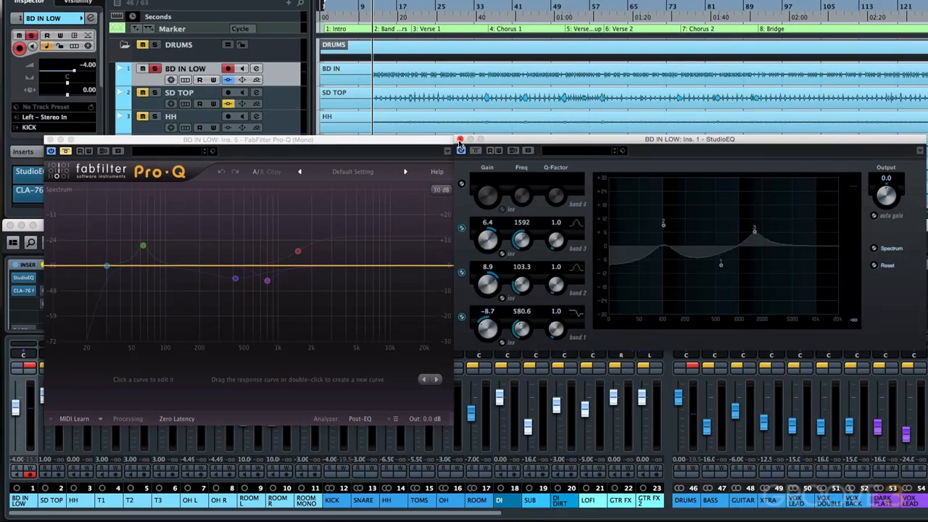
left_click(460, 139)
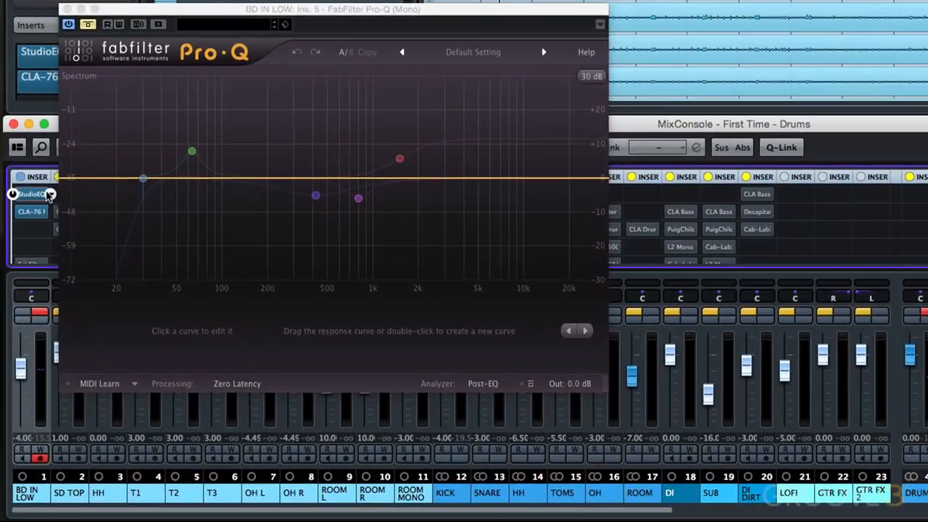
- Remove the StudioEQ from BD IN LOW by setting its first insert slot to No Effect
left_click(35, 280)
scroll(94, 221, "up", 15)
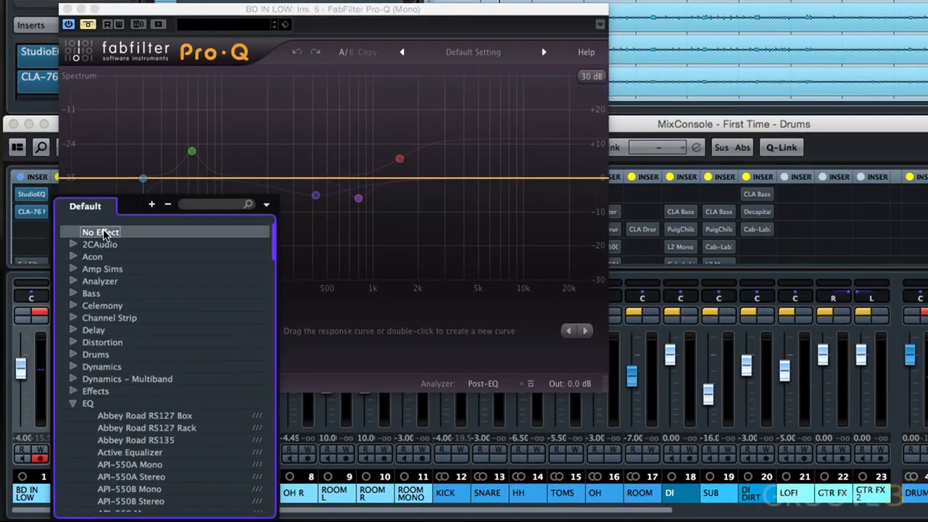
left_click(103, 231)
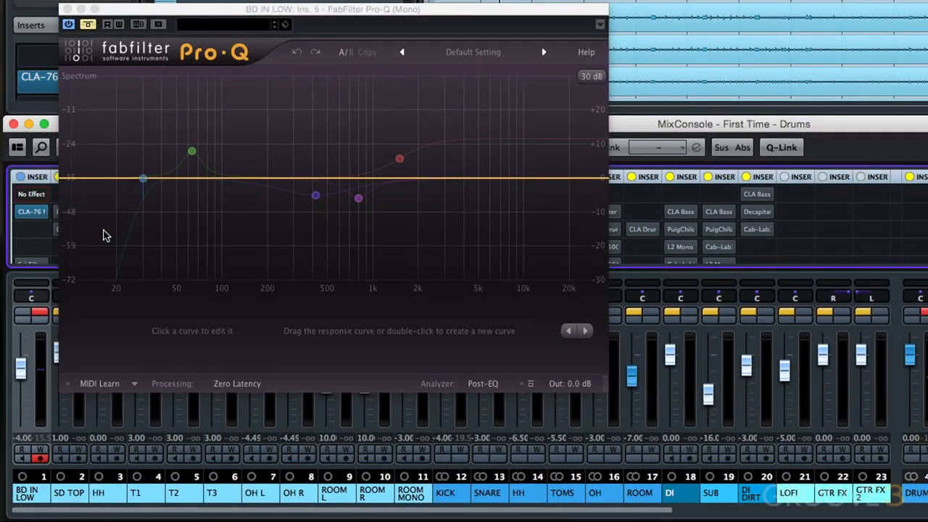
- Select the Pro-Q low-cut band, take the plug-in off bypass and start playback with BD IN LOW soloed
left_click(143, 178)
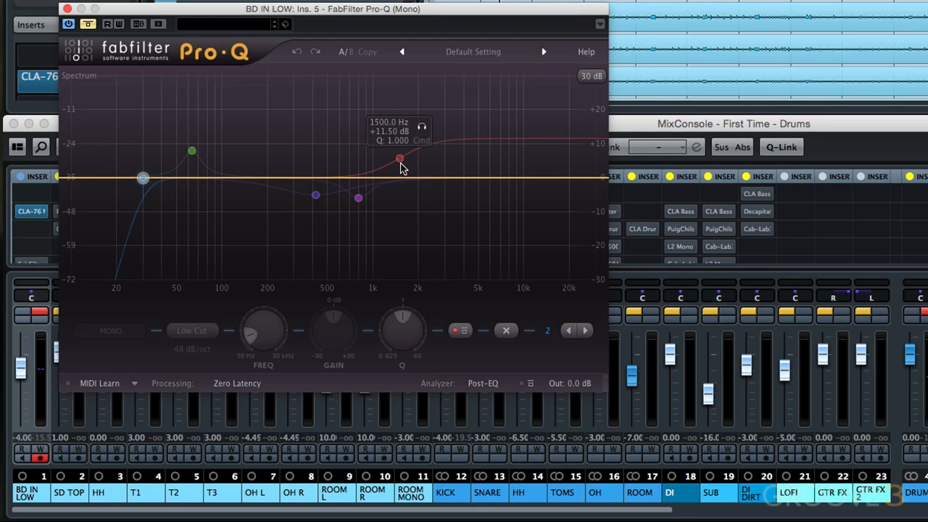
left_click(90, 25)
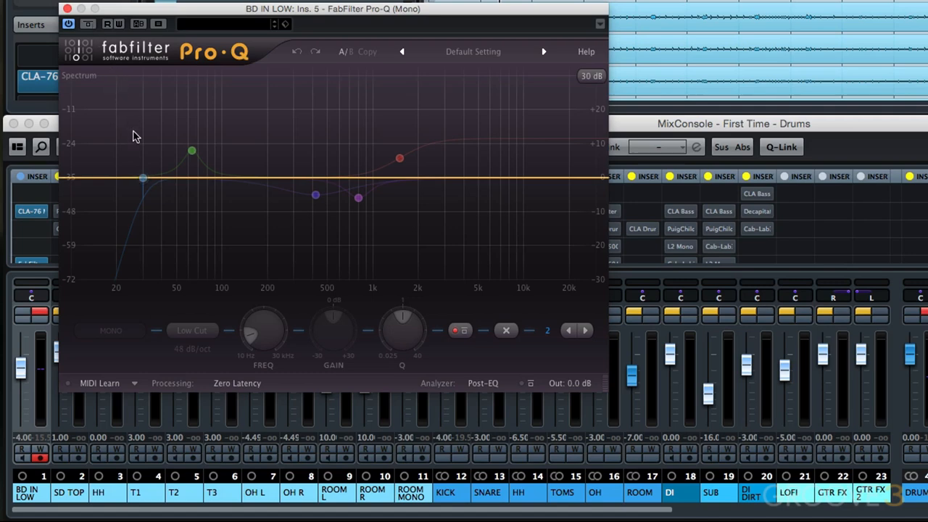
key("space")
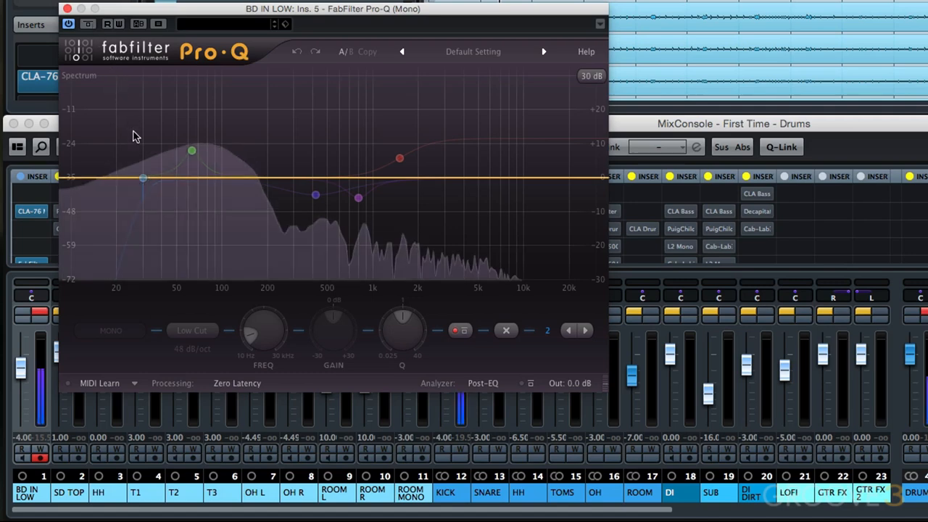
- Enable the 30 Hz low-cut band and the low-frequency bell boost in Pro-Q while the kick plays
right_click(142, 178)
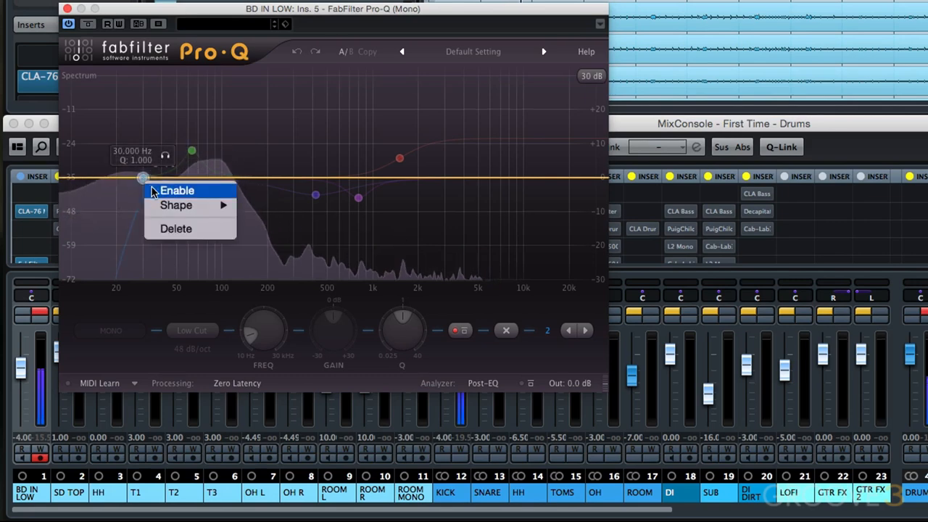
left_click(174, 190)
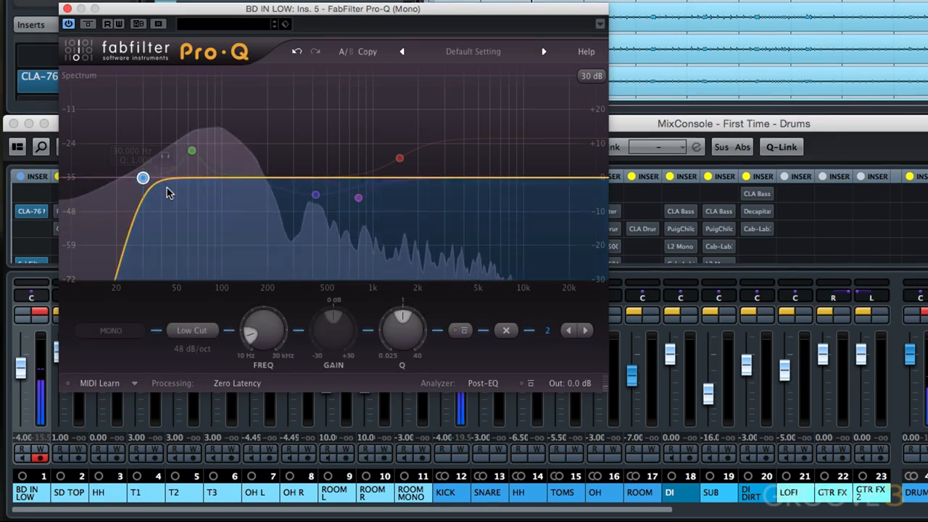
right_click(192, 154)
left_click(201, 160)
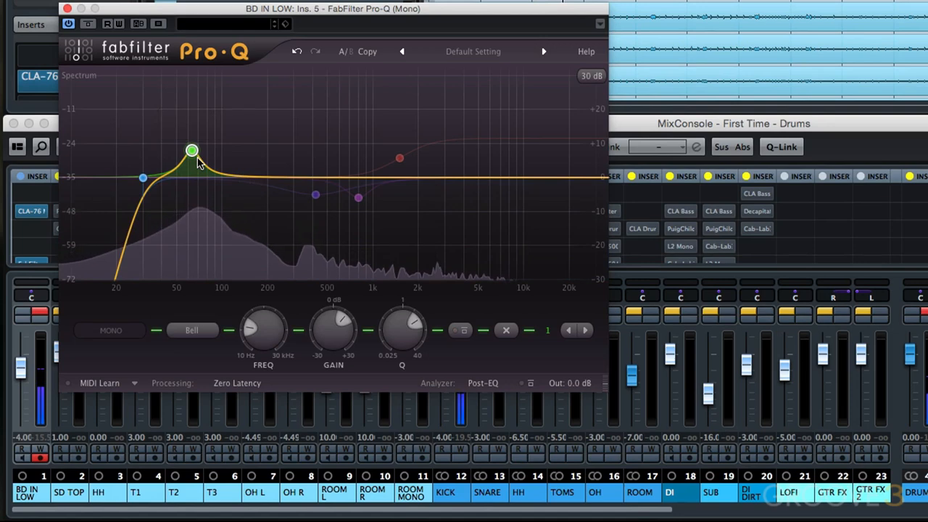
- Enable the two midrange bell cuts and the 1500 Hz high shelf in the kick's Pro-Q while it plays
right_click(316, 198)
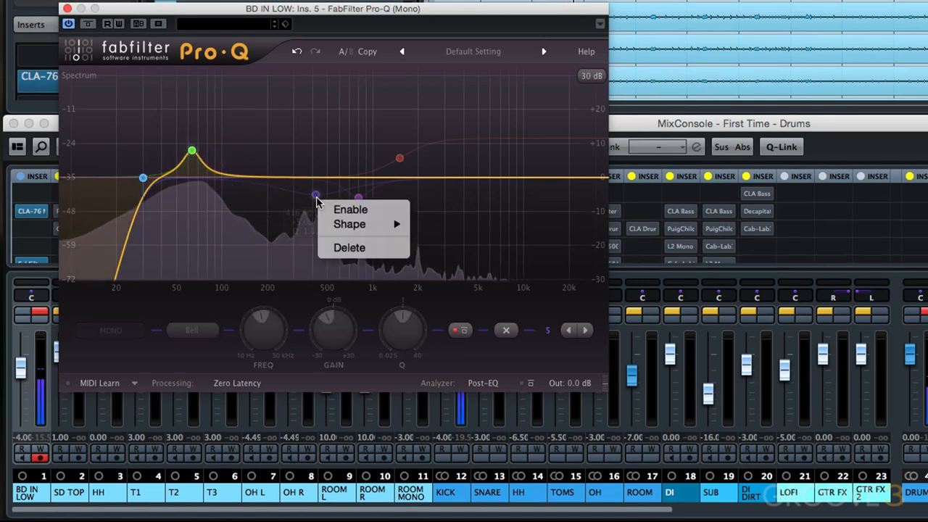
left_click(324, 209)
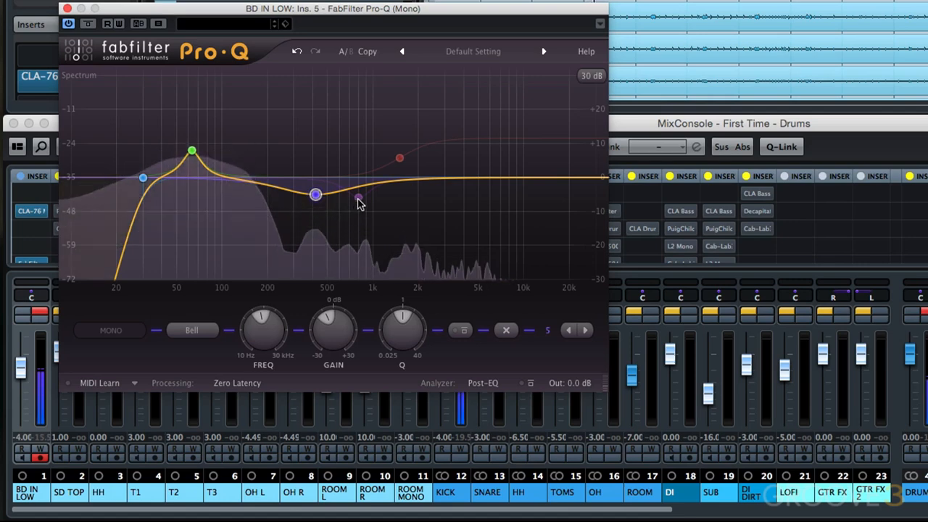
right_click(358, 199)
left_click(390, 211)
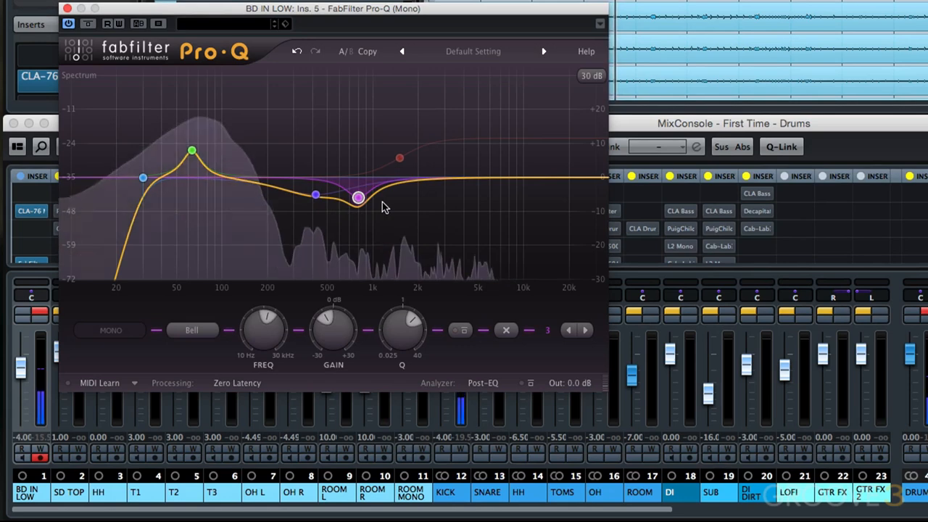
right_click(398, 163)
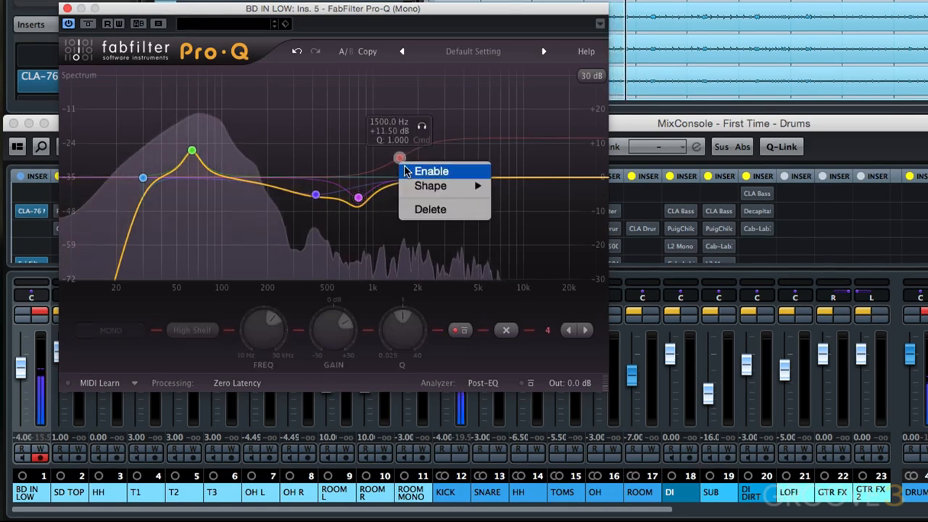
left_click(404, 170)
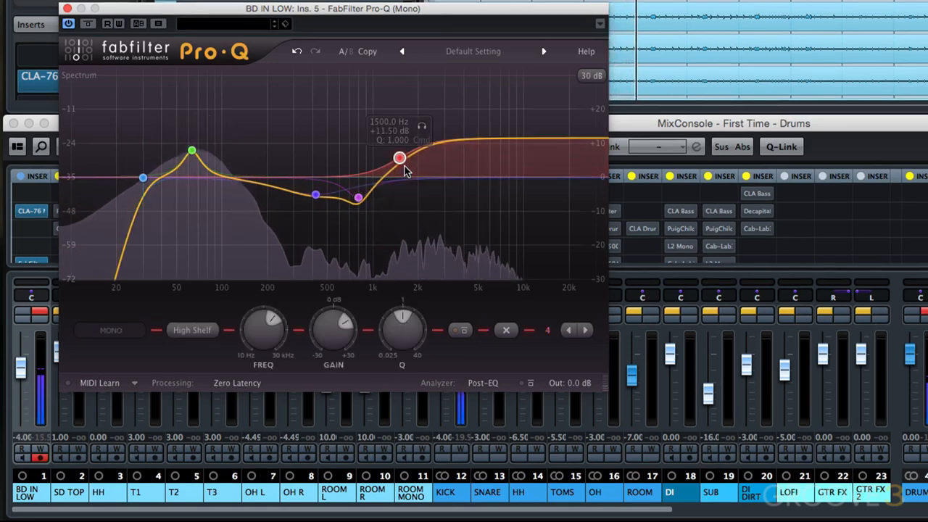
- Compare the soloed kick with Pro-Q bypassed and active, and close the plug-in
left_click(88, 25)
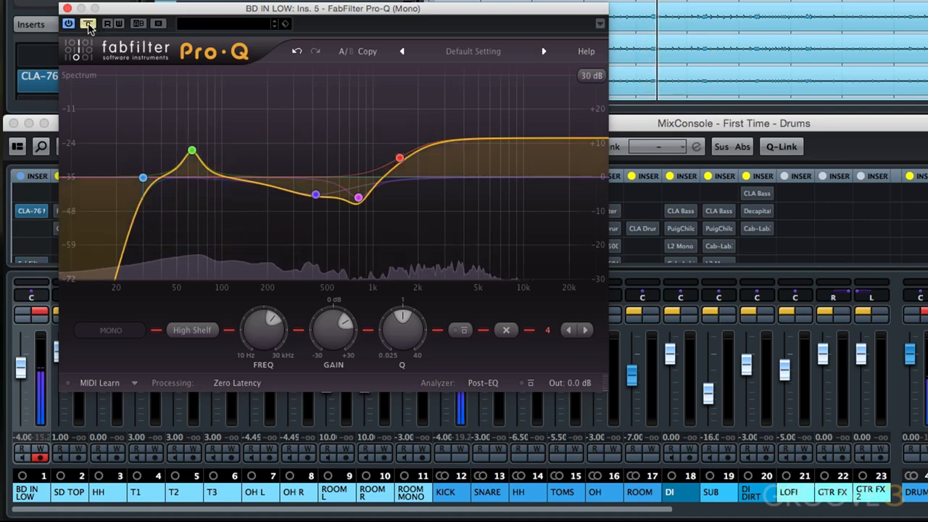
left_click(87, 26)
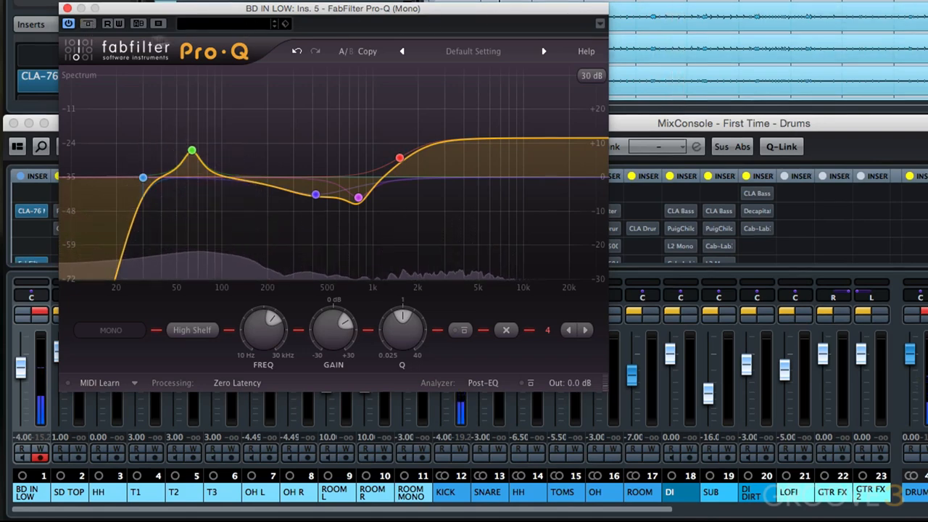
left_click(68, 9)
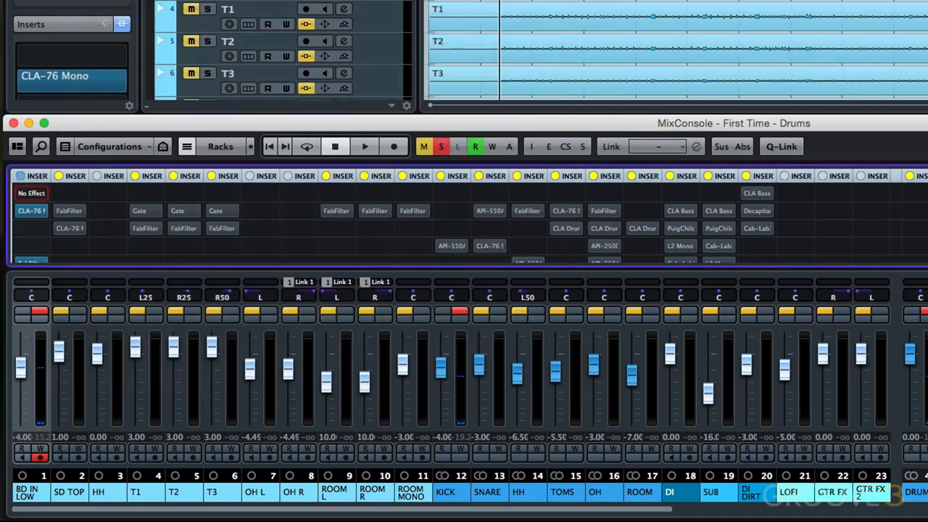
- Solo SD TOP in place of the kick, audition it, and stop playback
left_click(78, 335)
left_click(78, 312)
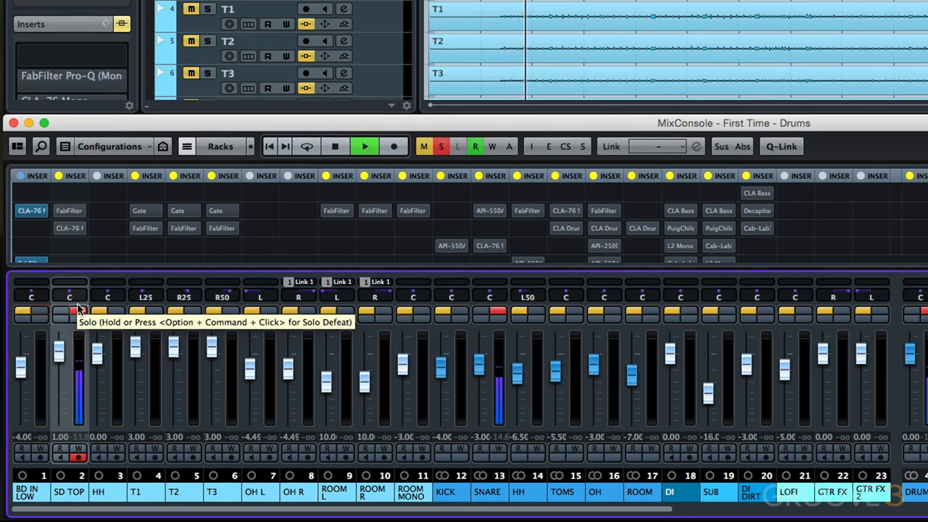
key("space")
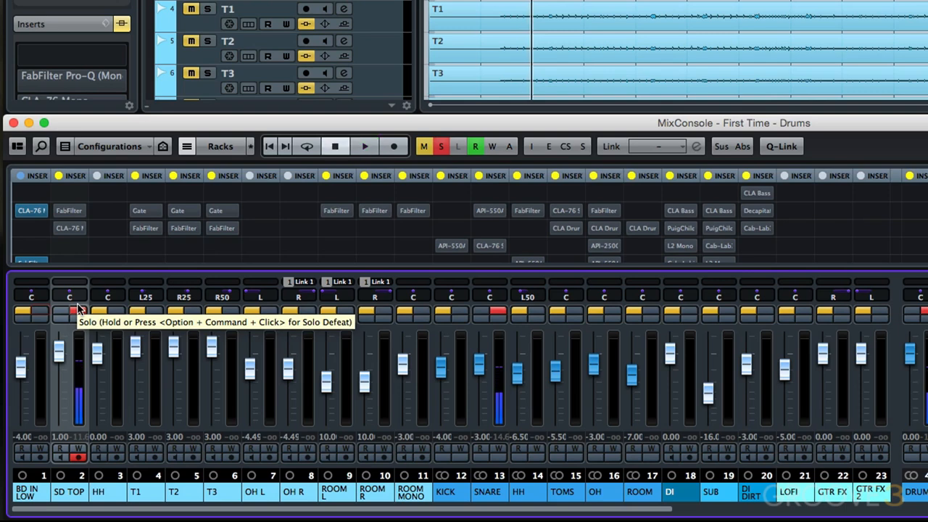
key("KP_0")
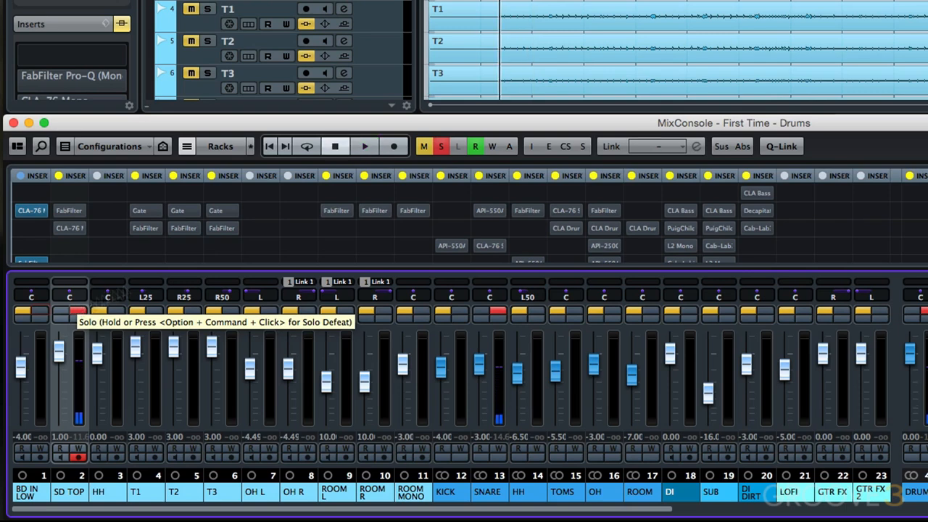
- Open Pro-Q on SD TOP's second insert and examine its low cut, low boost, narrow cuts and high shelf
left_click(71, 213)
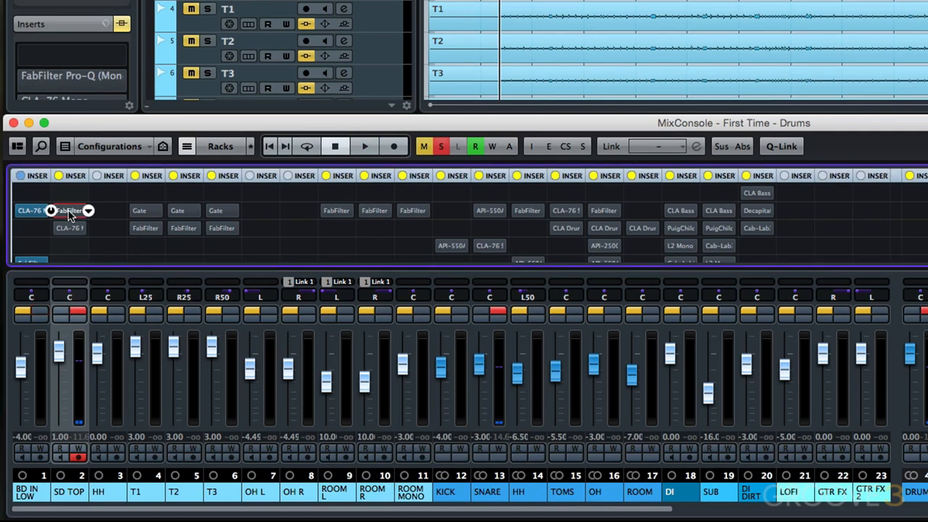
left_click(70, 213)
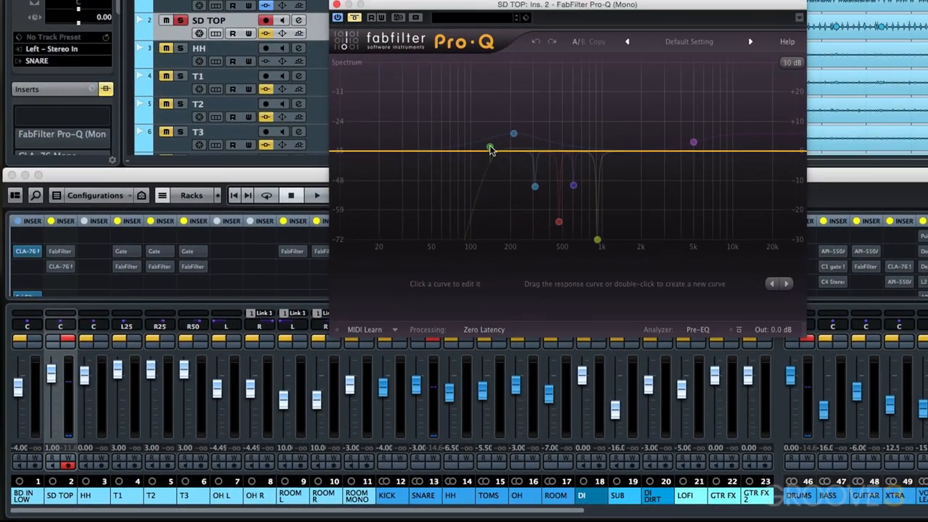
left_click(489, 149)
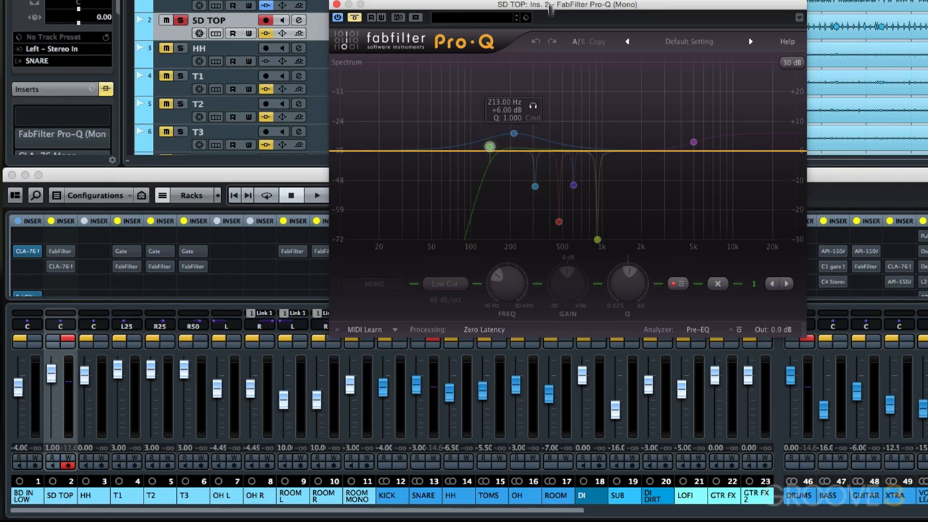
left_click_drag(545, 16, 479, 89)
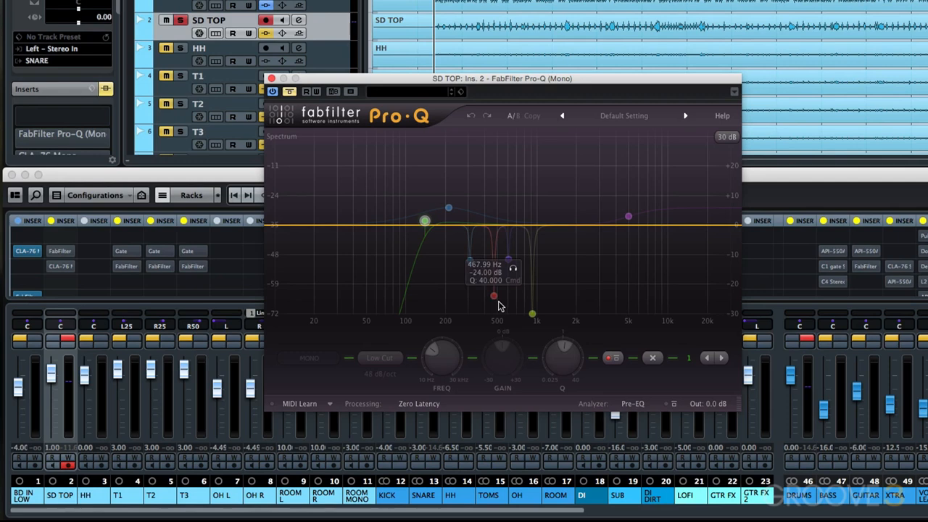
mouse_move(508, 259)
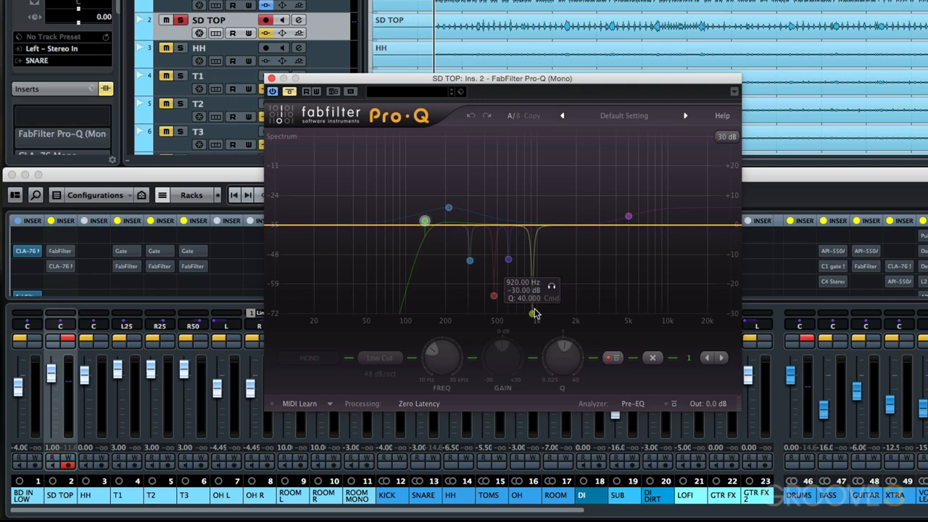
mouse_move(630, 228)
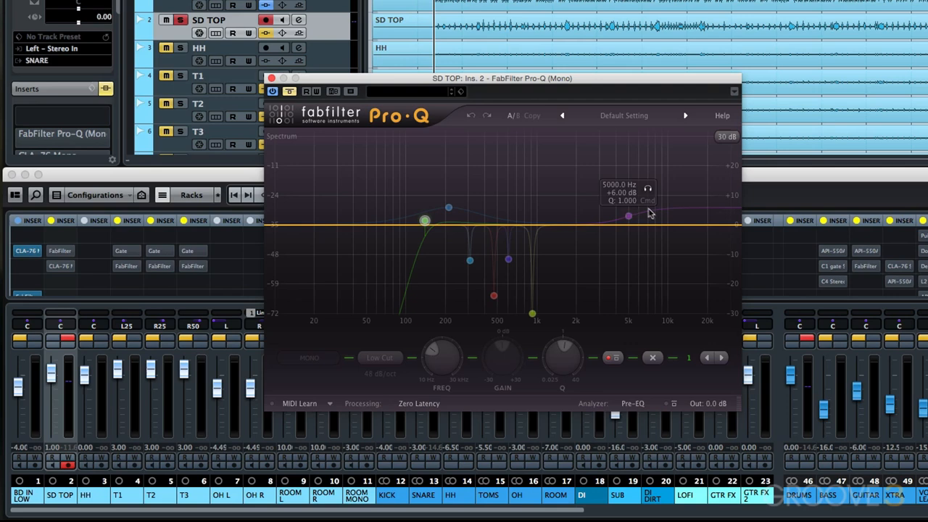
- Take SD TOP's Pro-Q off bypass, start playback, and enable the 138.83 Hz low cut and 213 Hz bell boost
left_click(292, 96)
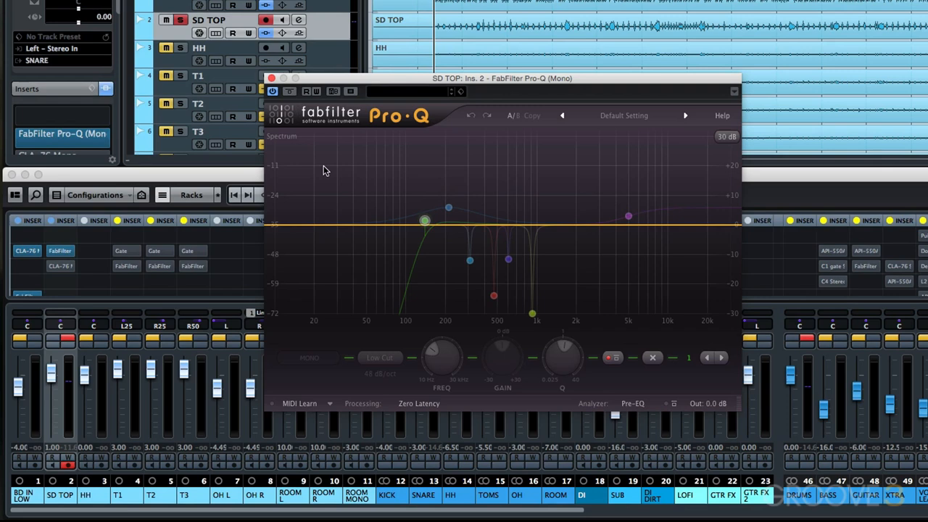
key("space")
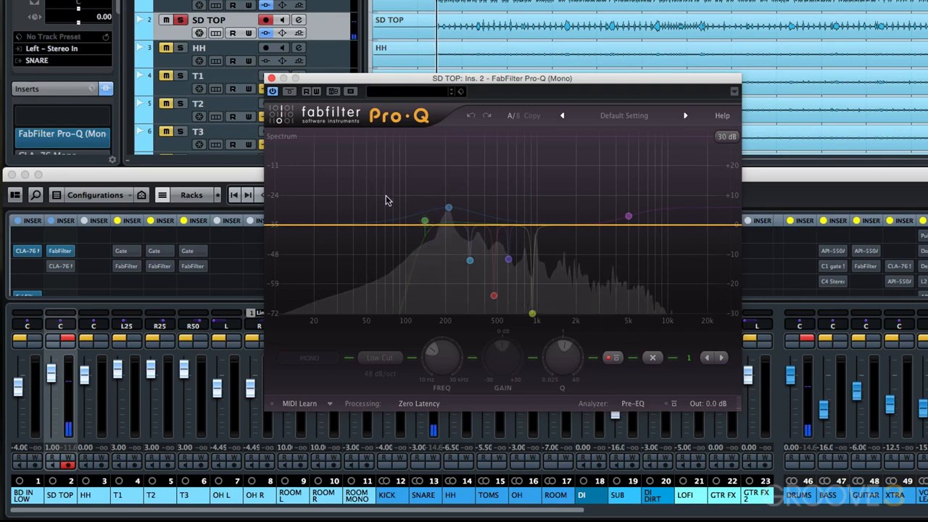
right_click(425, 221)
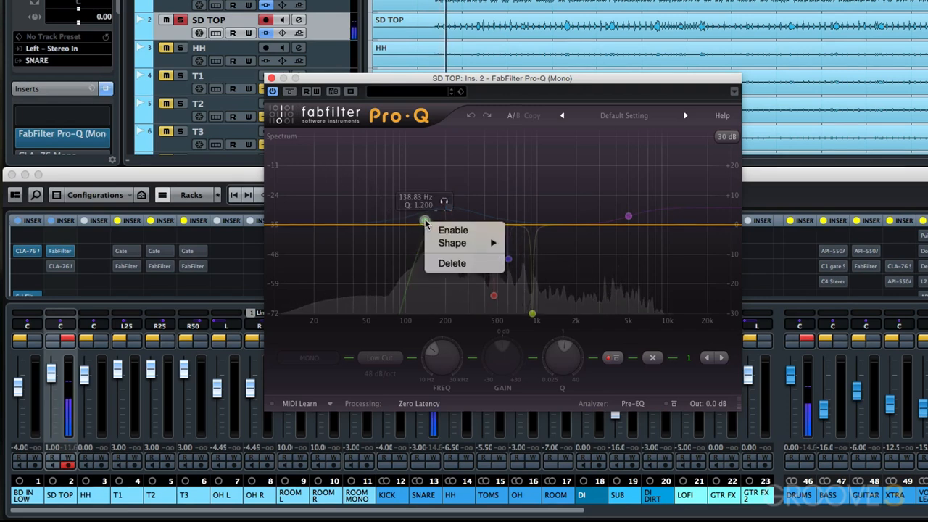
left_click(435, 227)
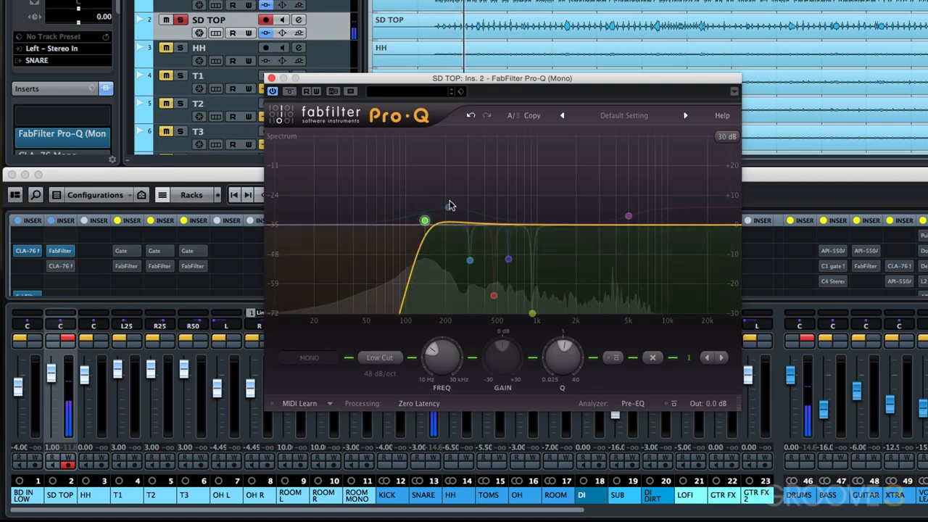
right_click(449, 208)
left_click(478, 216)
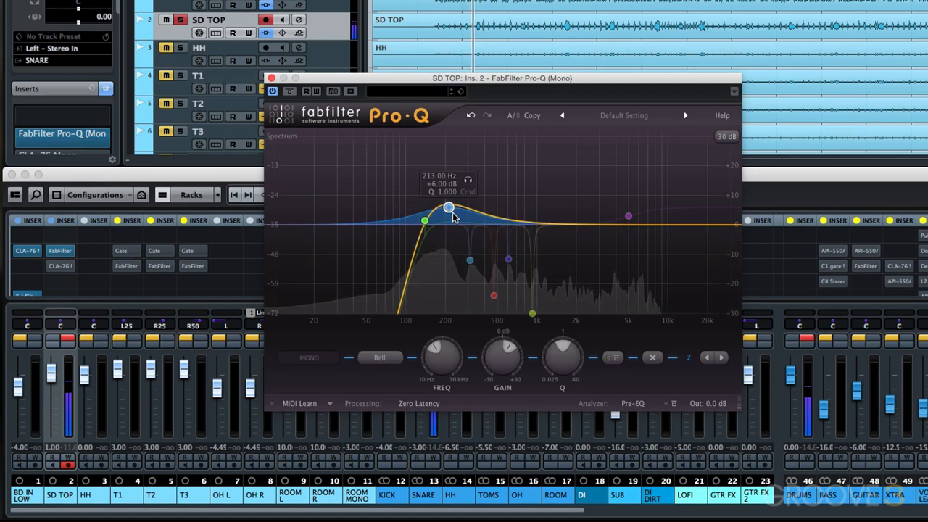
- Enable the narrow cuts at 307.63, 467.99, 604.76 and 920 Hz and the 5000 Hz high shelf on the snare
right_click(470, 259)
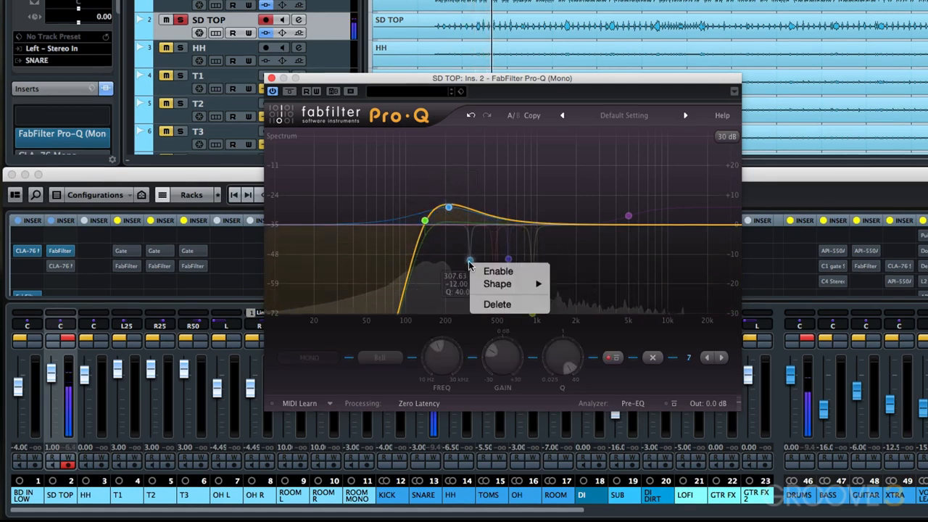
left_click(489, 268)
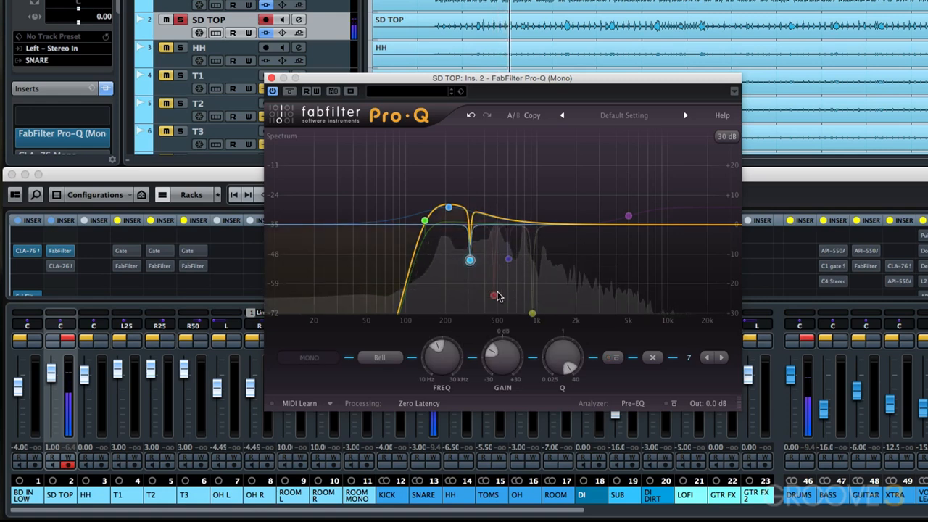
right_click(494, 295)
left_click(507, 306)
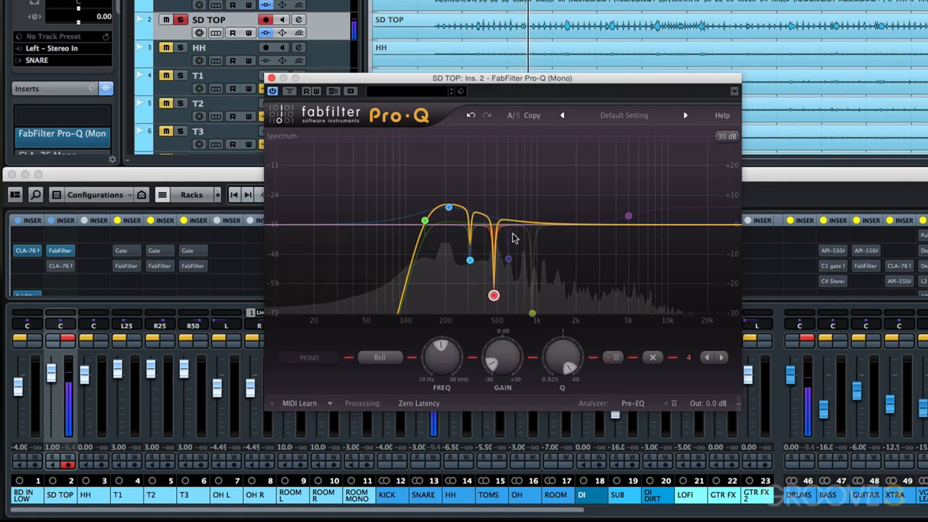
right_click(509, 261)
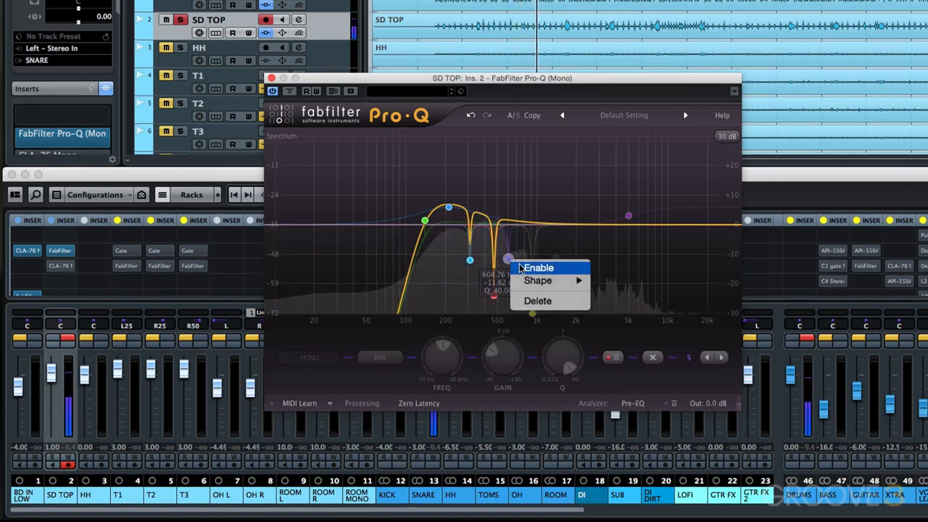
left_click(537, 268)
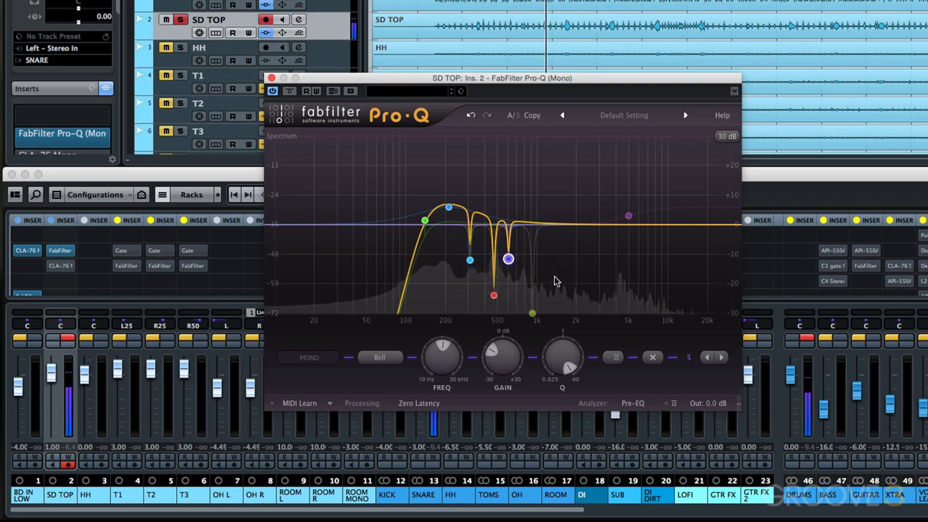
right_click(532, 314)
left_click(548, 323)
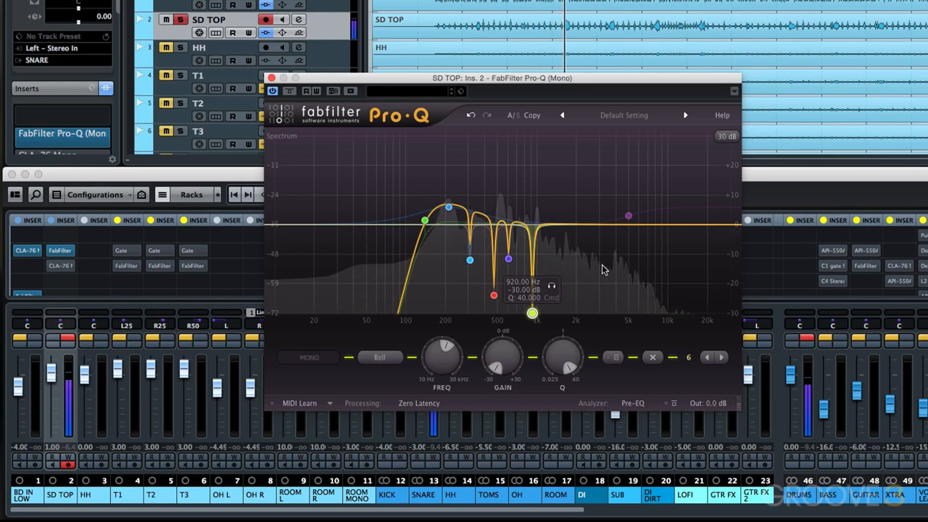
right_click(627, 217)
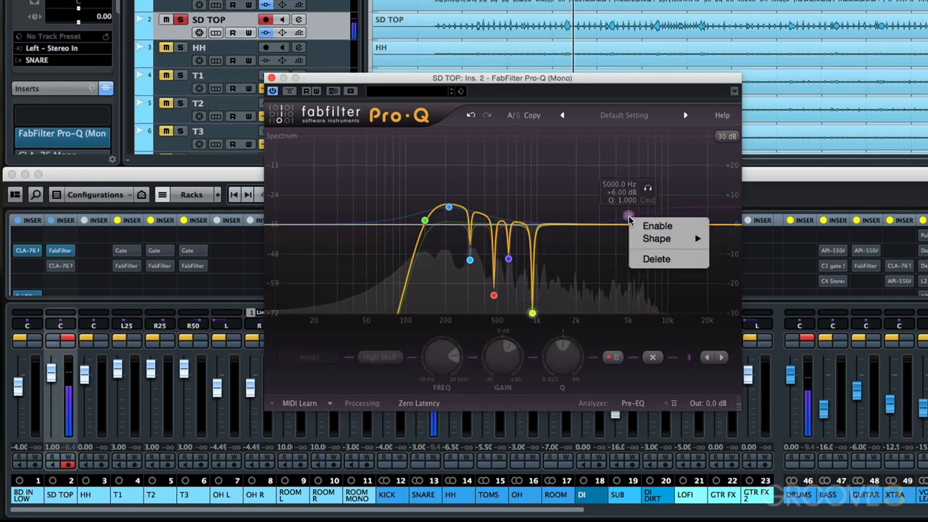
left_click(638, 224)
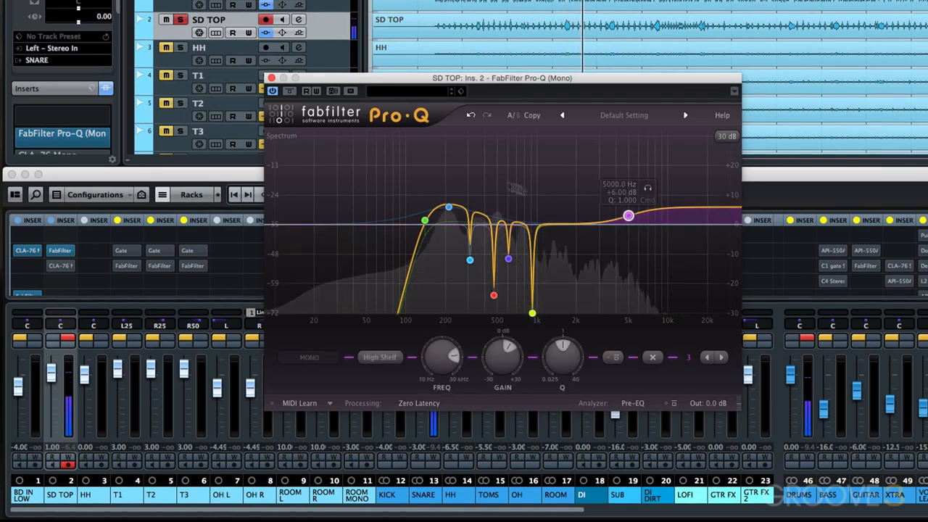
- Compare the soloed snare with its Pro-Q bypassed and active, and close the plug-in
left_click(289, 91)
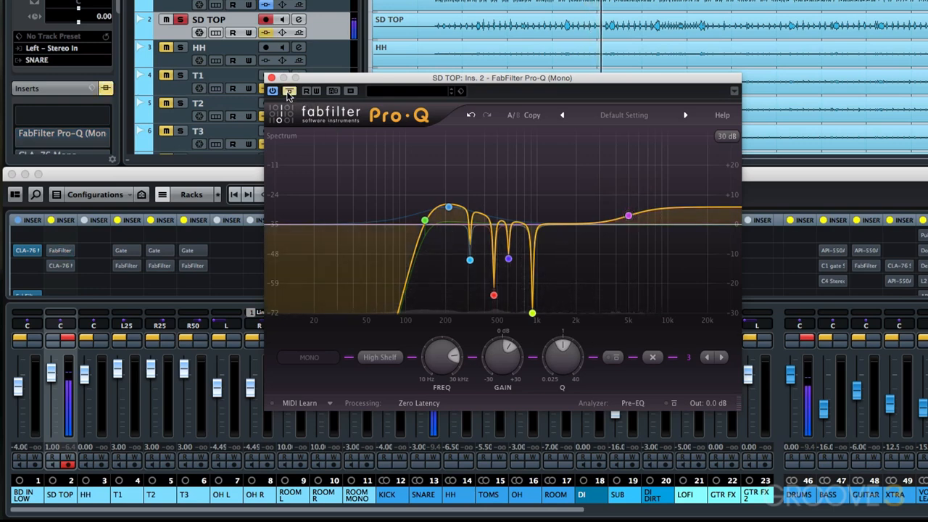
left_click(288, 91)
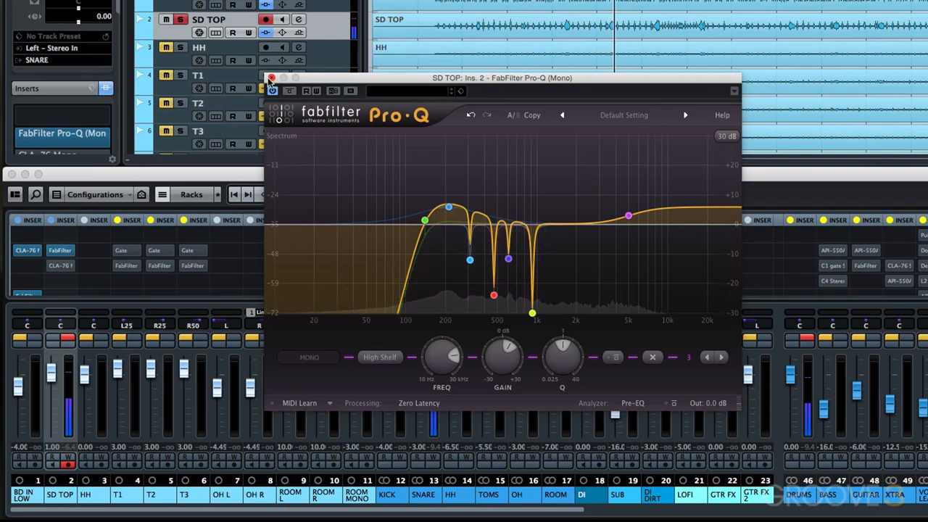
left_click(271, 78)
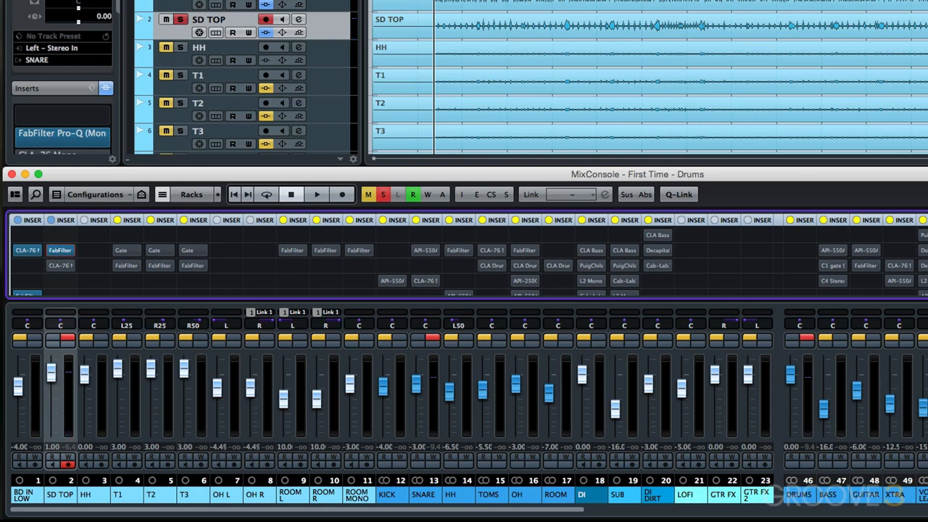
- Open the CLA-76 compressor on SD TOP's third insert and examine its attack, release and ratio settings
left_click(65, 266)
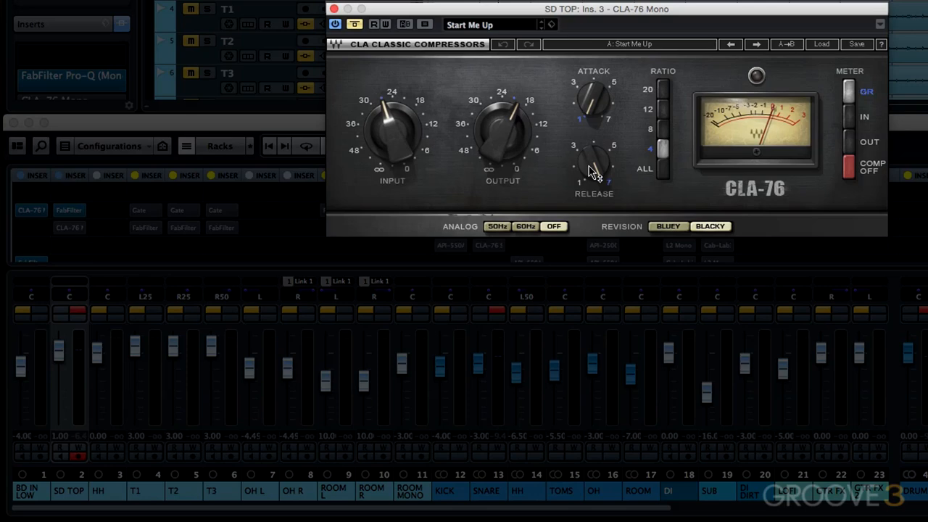
mouse_move(589, 166)
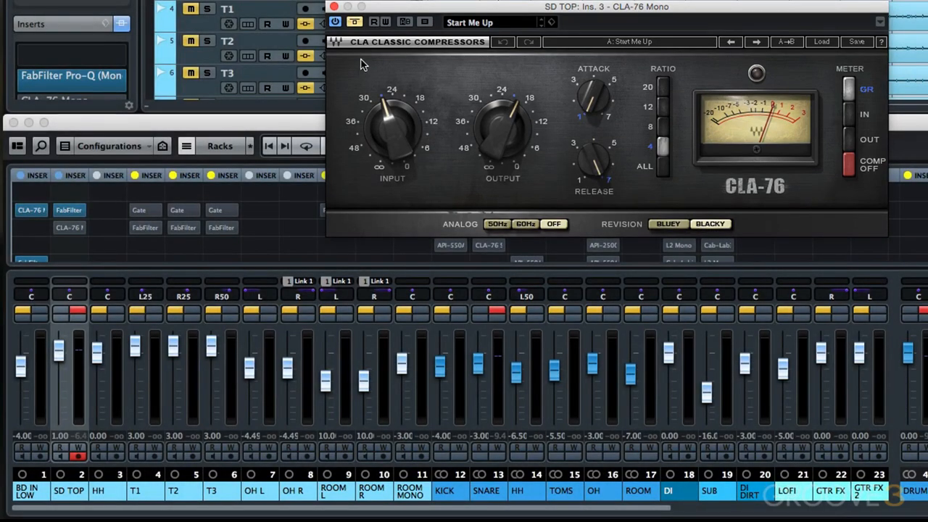
- Compare the soloed snare with SD TOP's CLA-76 active and bypassed, leave the compressor active, and close the plug-in
left_click(356, 22)
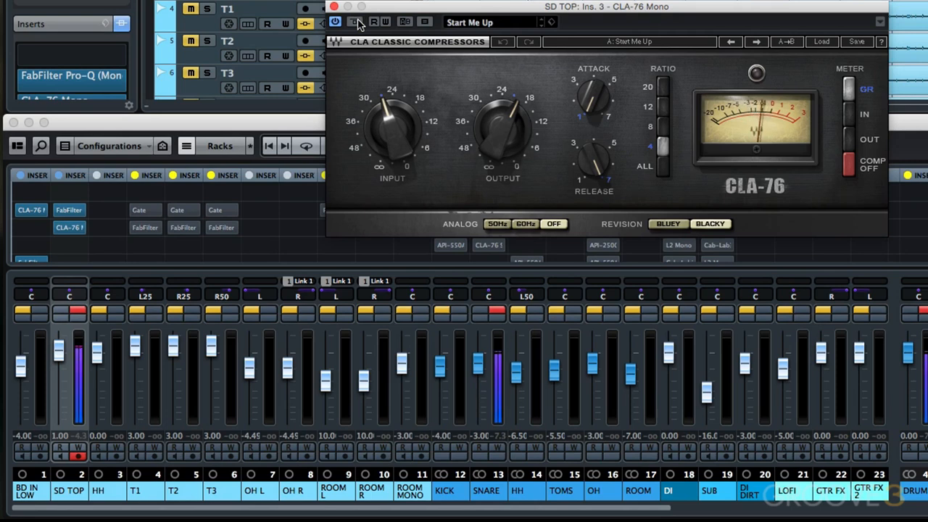
left_click(355, 21)
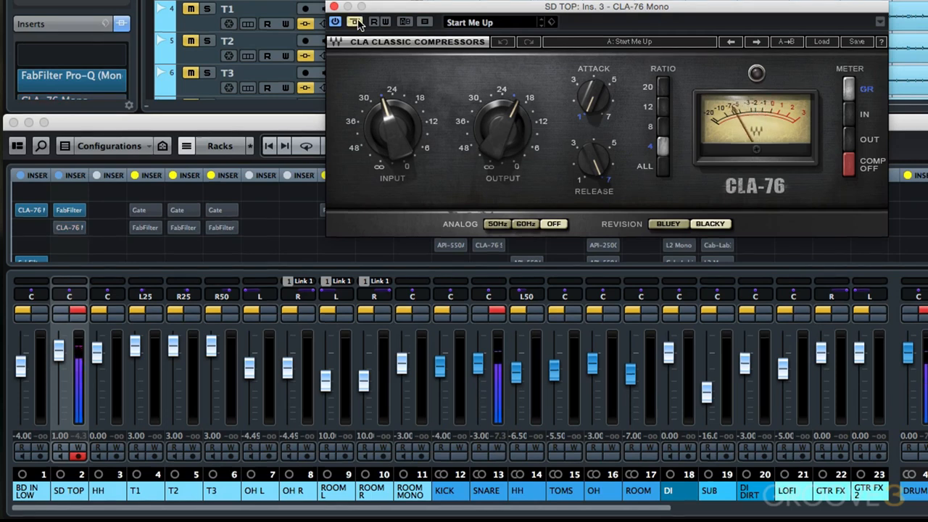
left_click(356, 22)
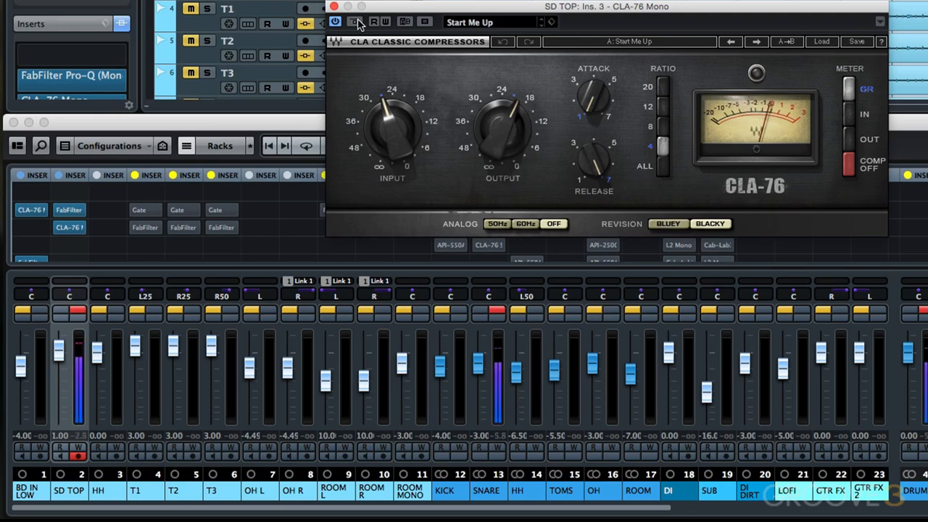
left_click(355, 22)
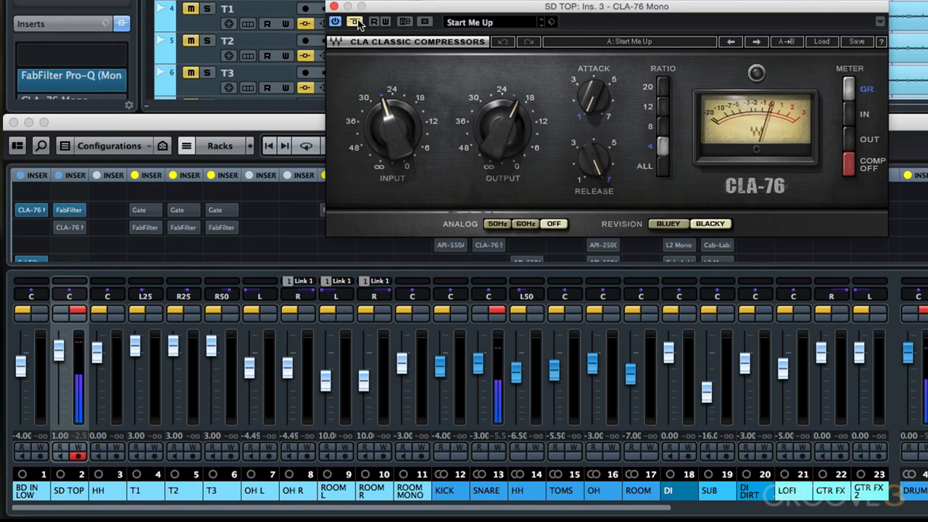
left_click(356, 22)
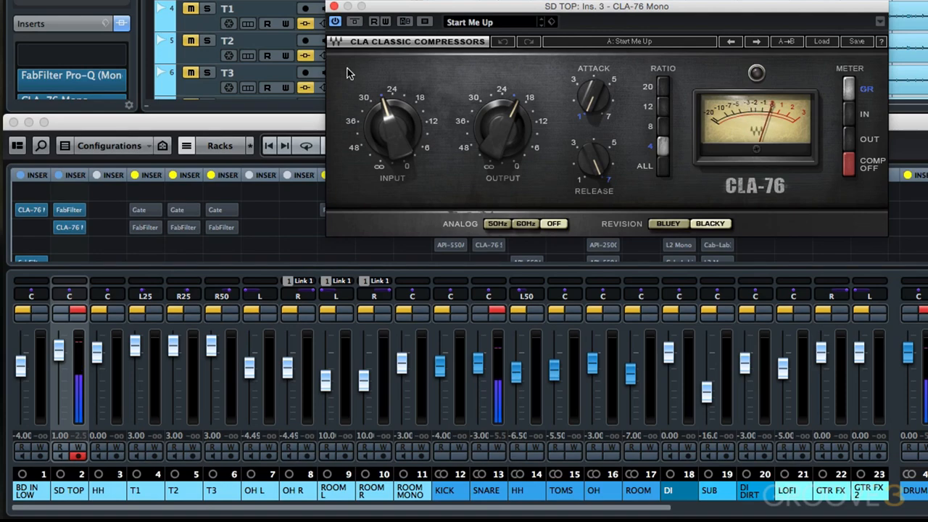
left_click(333, 6)
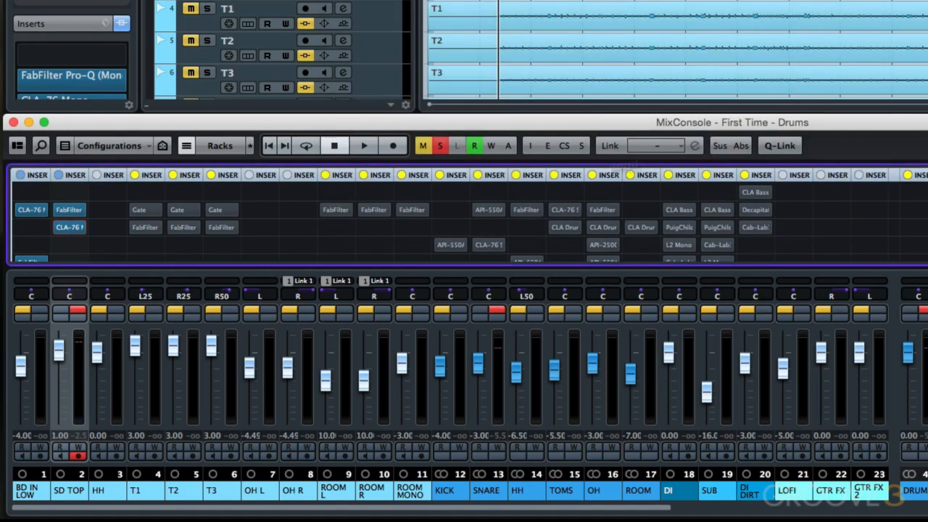
- Examine the Gate and Pro-Q inserts on T2, including the EQ's 112.92 Hz bell boost, and close both plug-ins
left_click(181, 212)
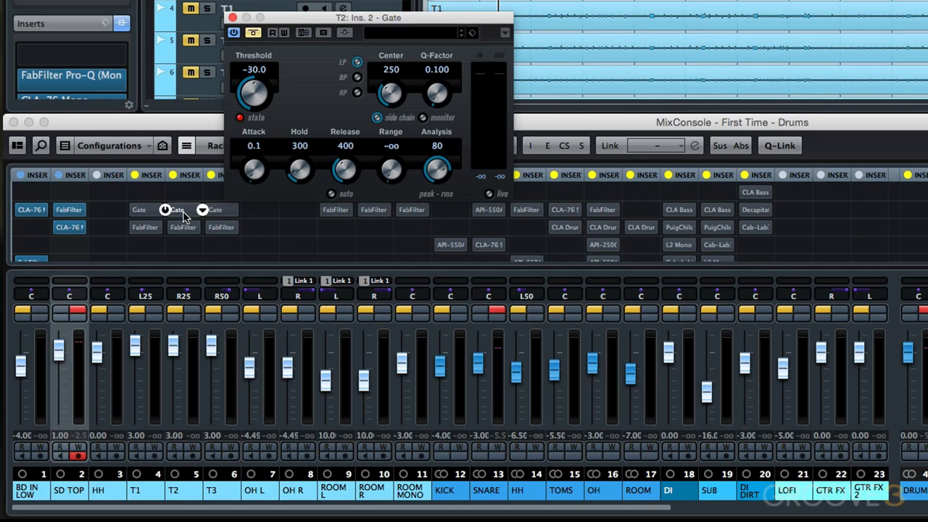
left_click(180, 211)
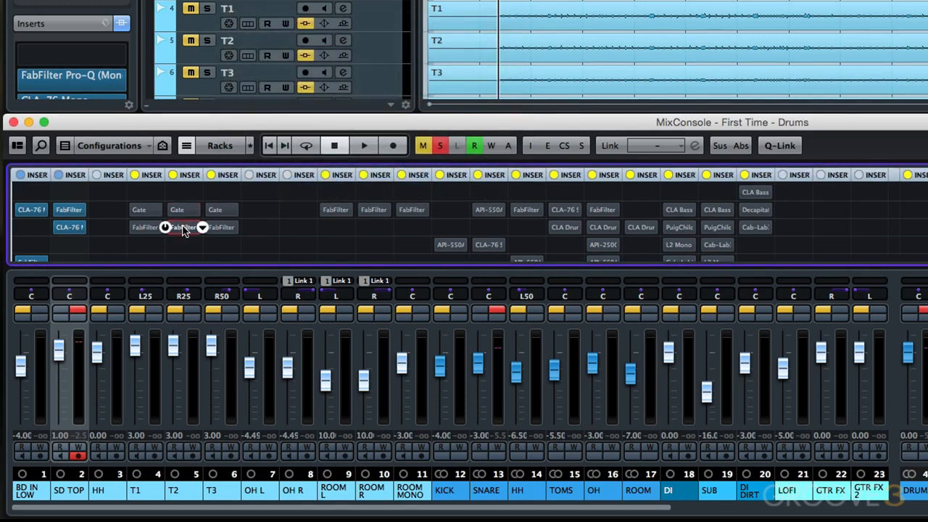
left_click(183, 228)
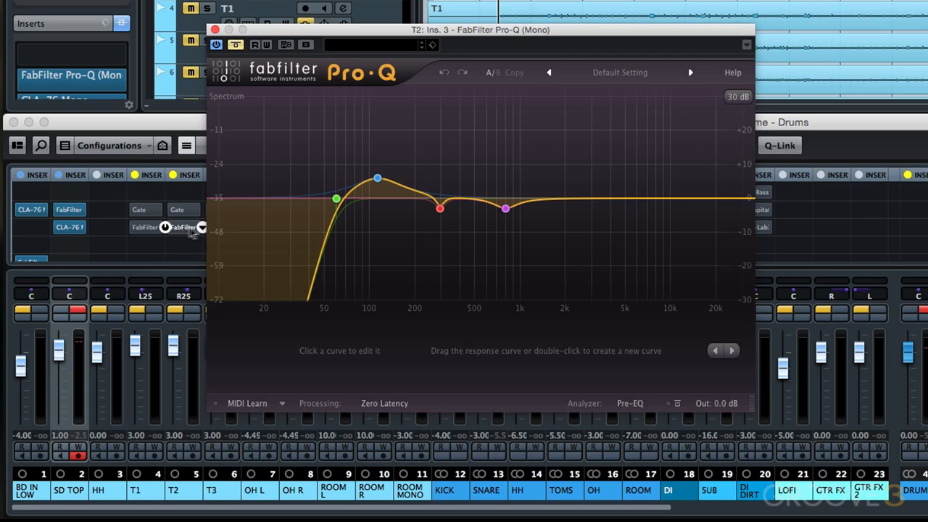
left_click(377, 179)
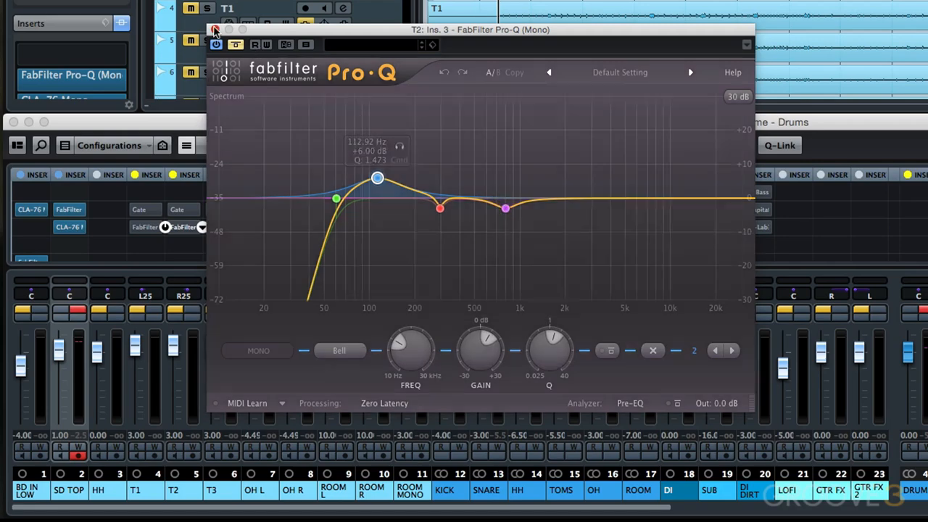
left_click(214, 30)
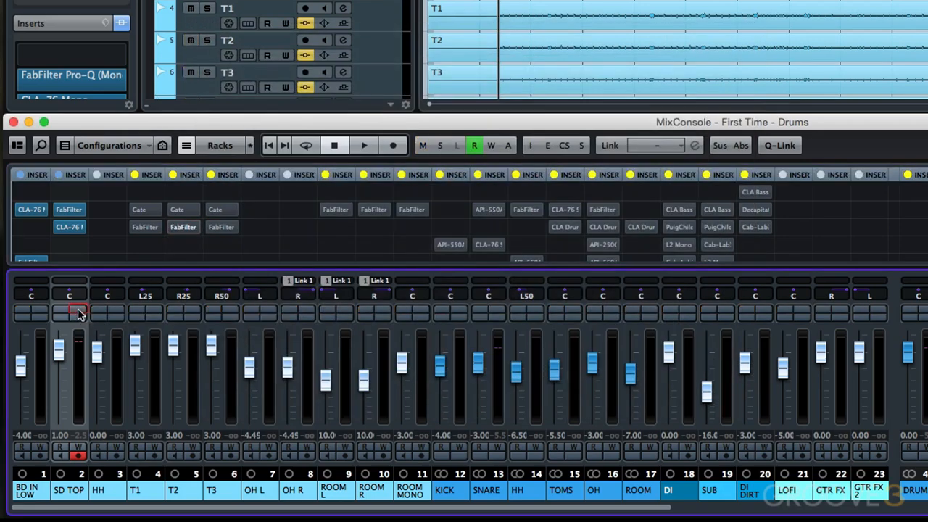
- Solo OH L and OH R instead of SD TOP and audition the overheads
left_click(269, 312)
left_click(304, 312)
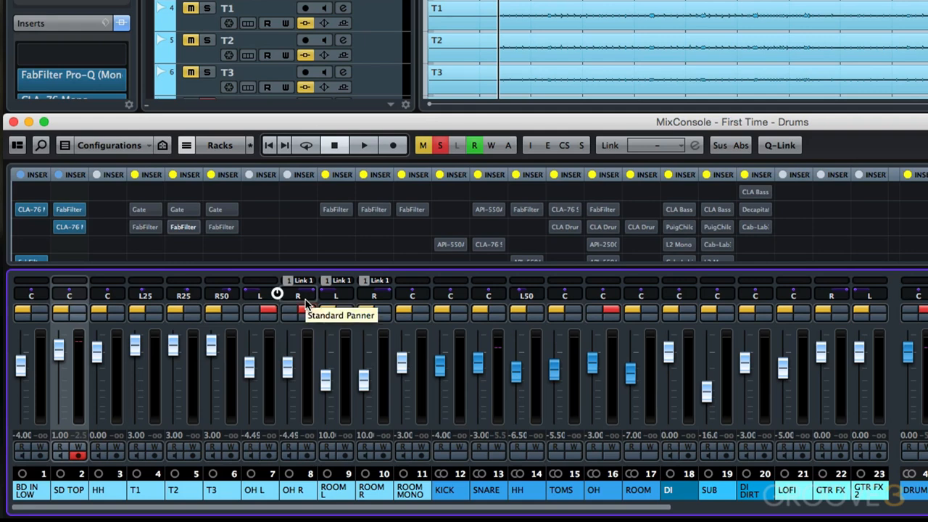
key("space")
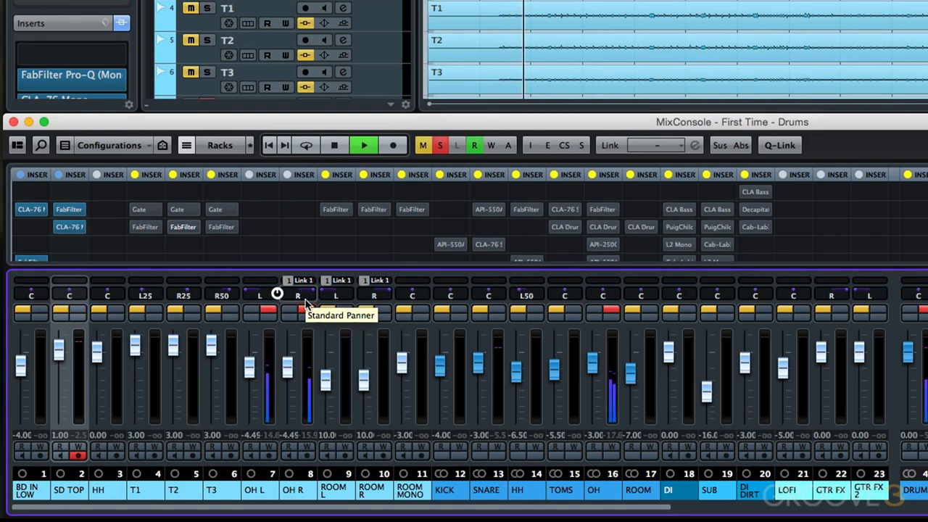
key("space")
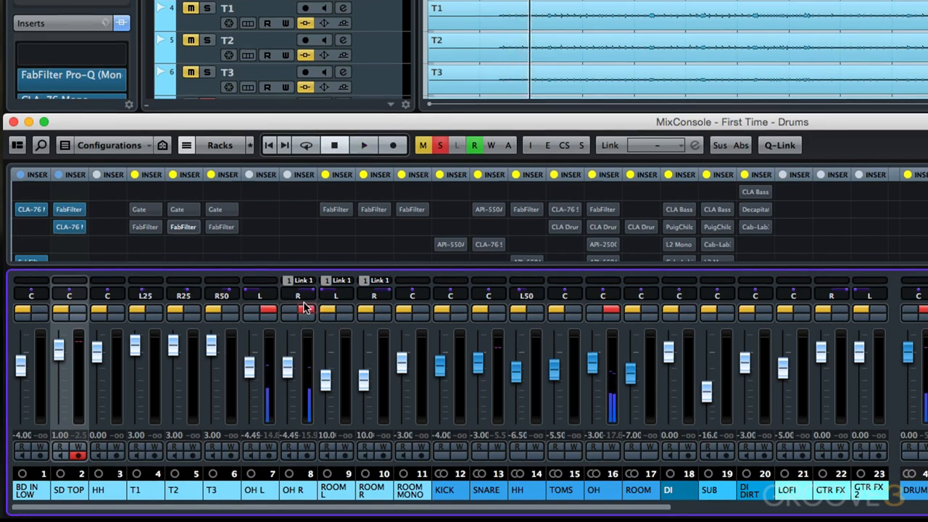
- Move the solo from the overheads to the room channels and audition ROOM L, ROOM R and ROOM MONO in different combinations
left_click(267, 310)
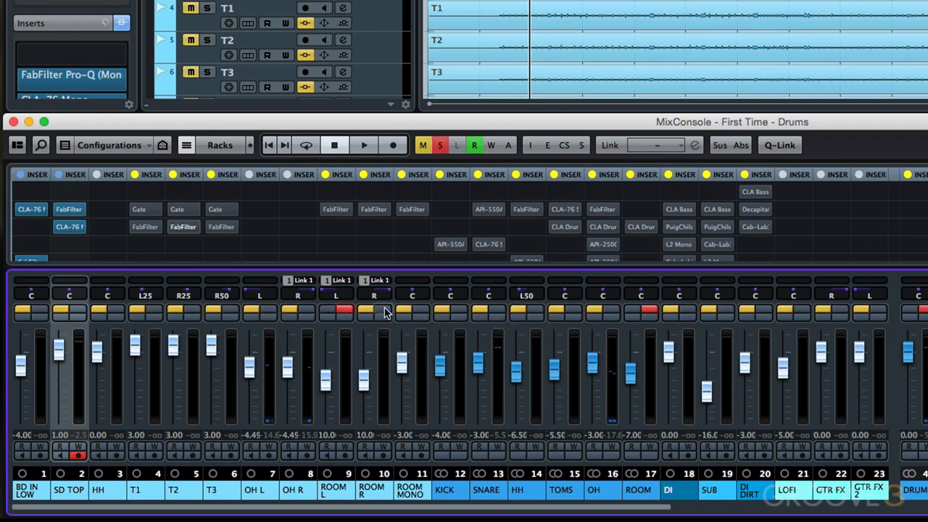
key("space")
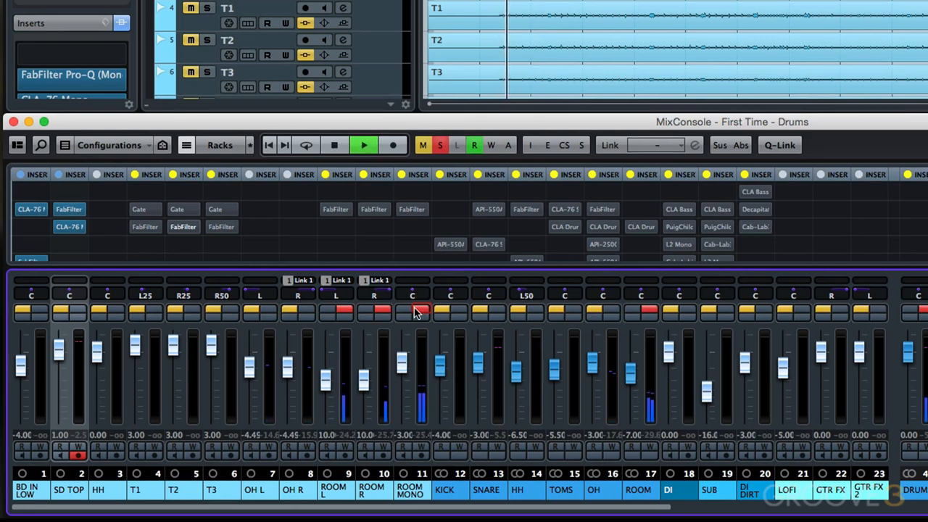
left_click(417, 311)
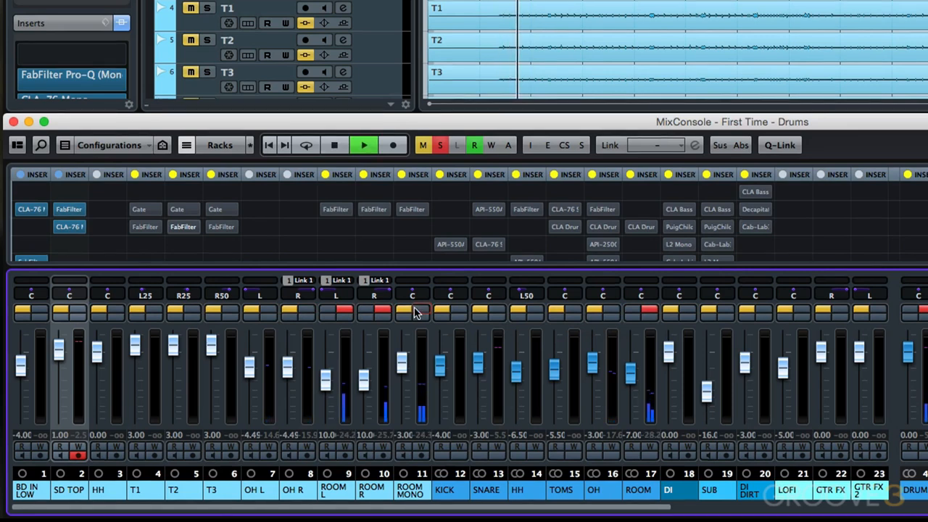
left_click(419, 312)
left_click(382, 312)
left_click(345, 312)
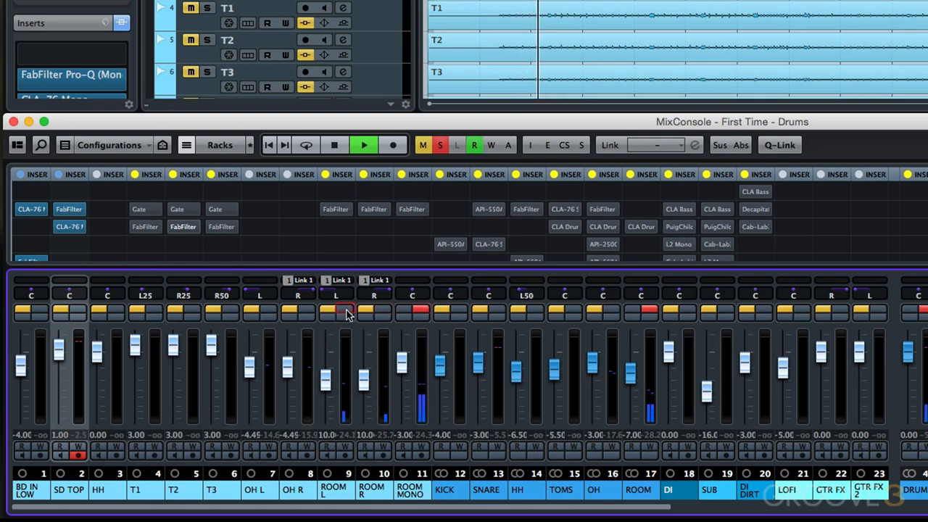
key("space")
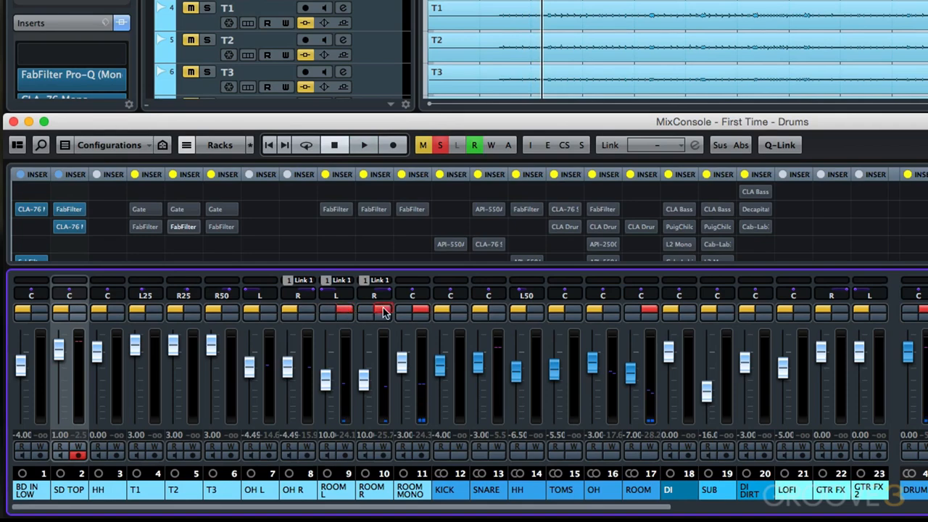
- Open ROOM L's Pro-Q and select its low cut band, and play only ROOM L and ROOM R
left_click(338, 212)
left_click(337, 211)
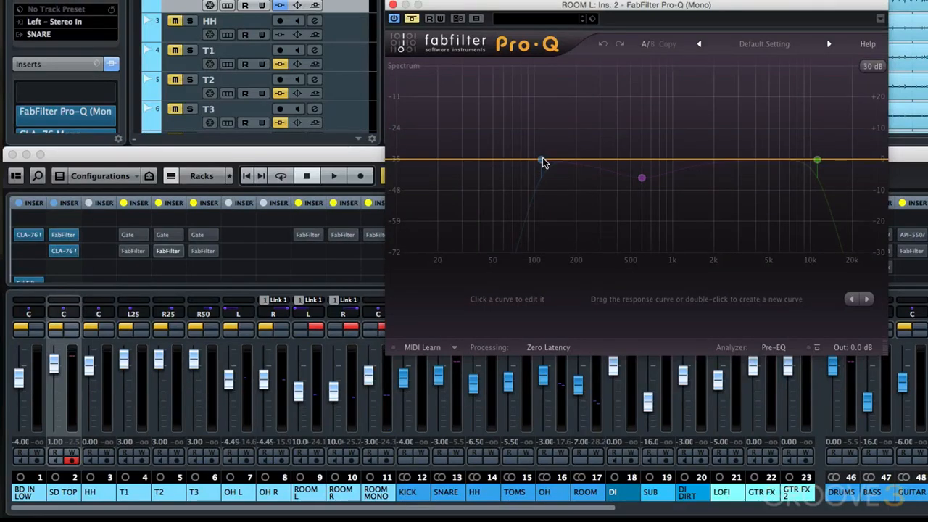
left_click(541, 160)
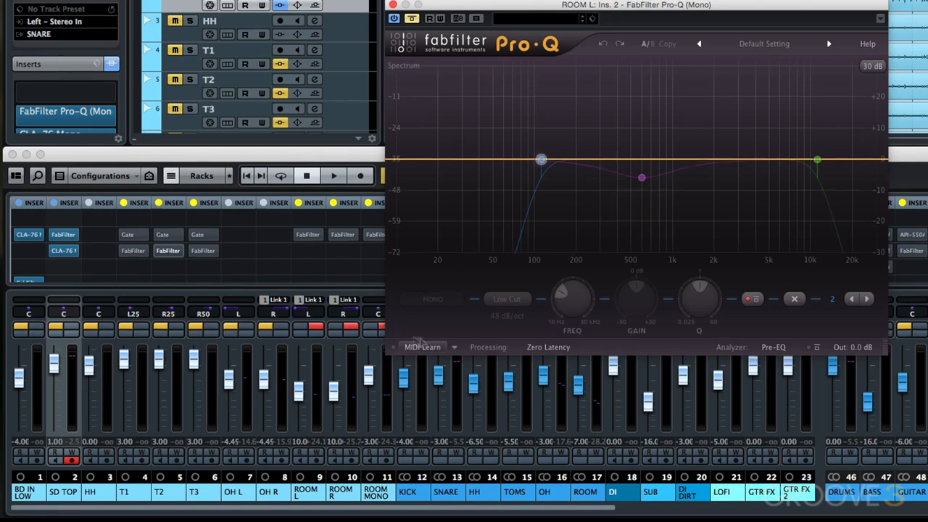
left_click(382, 331)
key("space")
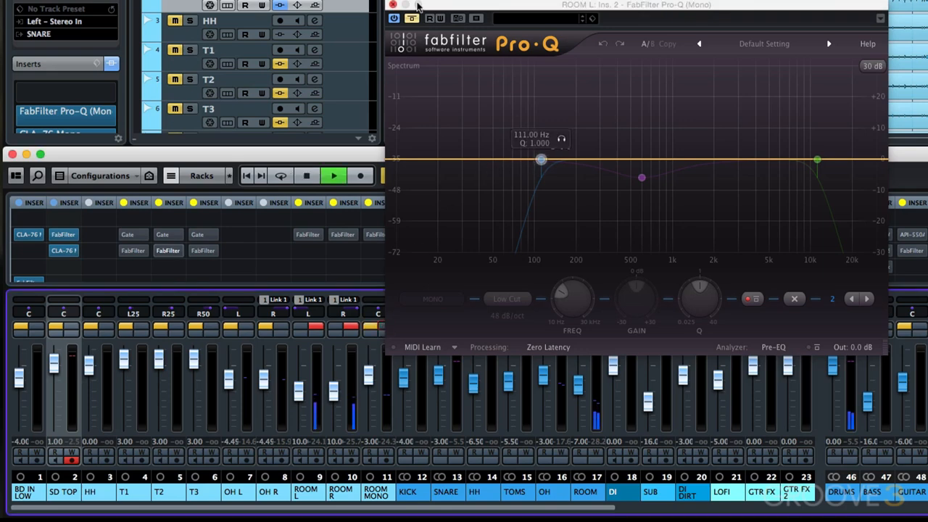
- Take ROOM L's Pro-Q off bypass, enable its 111 Hz low cut, 600 Hz −6 dB bell and 11111 Hz high cut, and close it
right_click(541, 160)
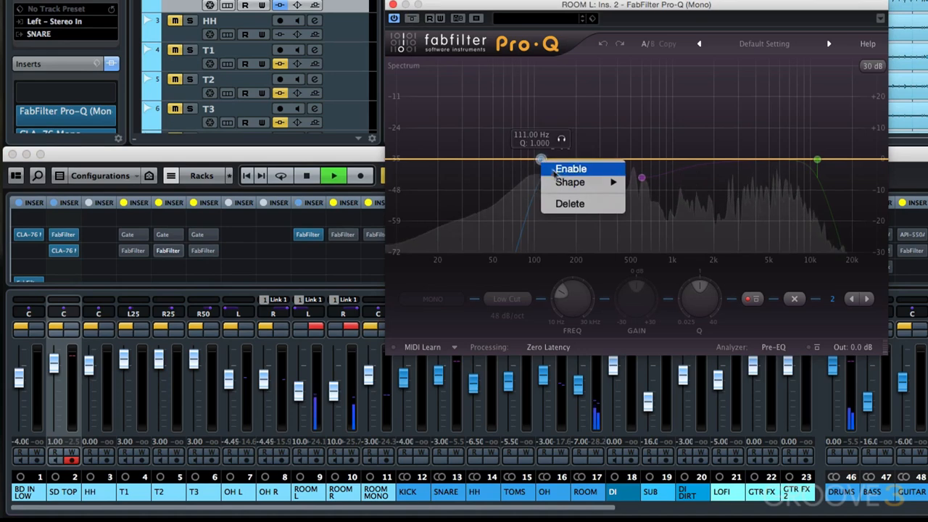
left_click(555, 169)
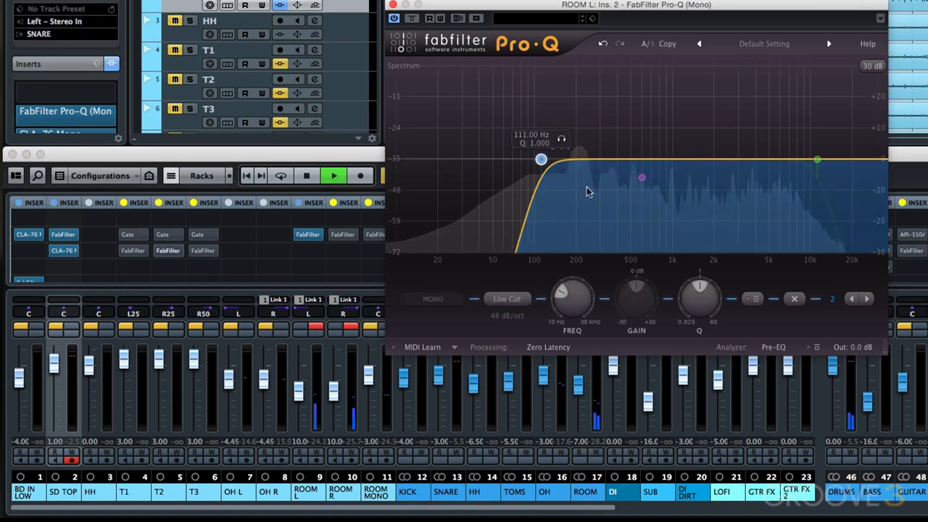
right_click(642, 179)
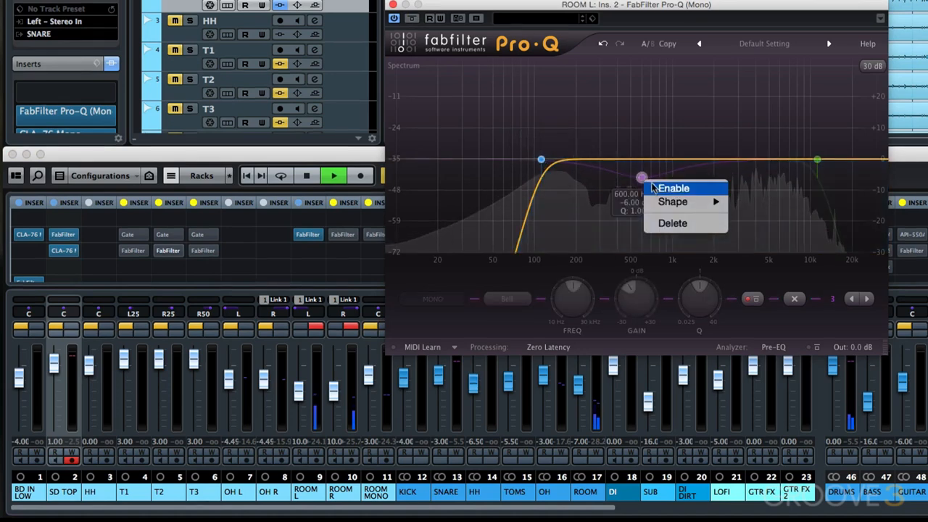
left_click(663, 188)
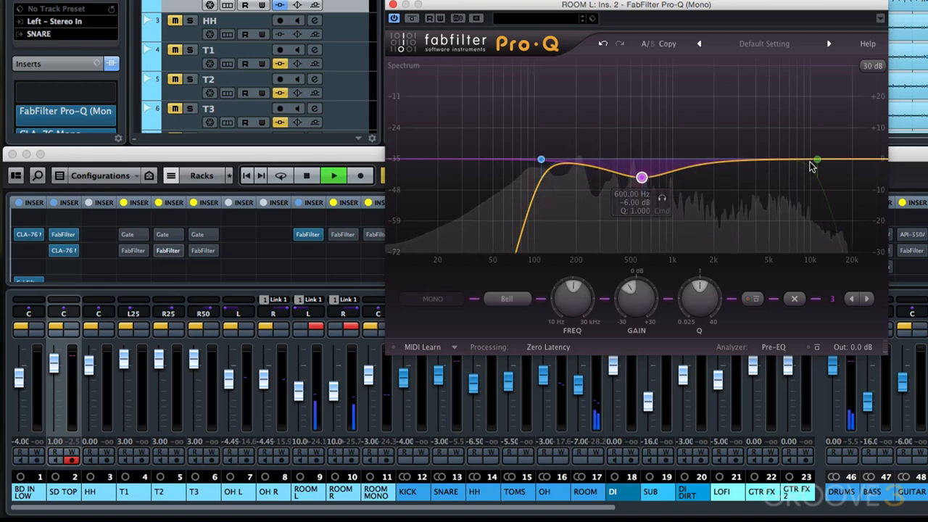
right_click(816, 160)
left_click(840, 170)
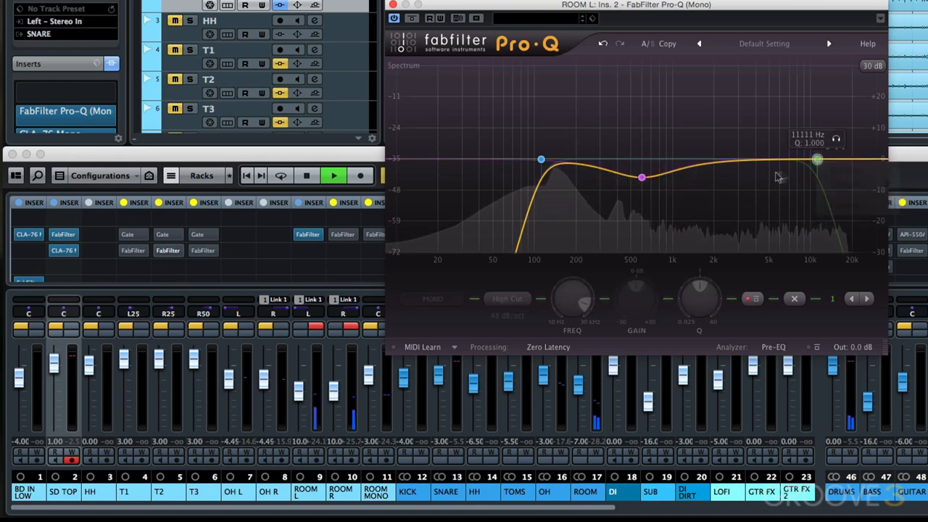
left_click(393, 5)
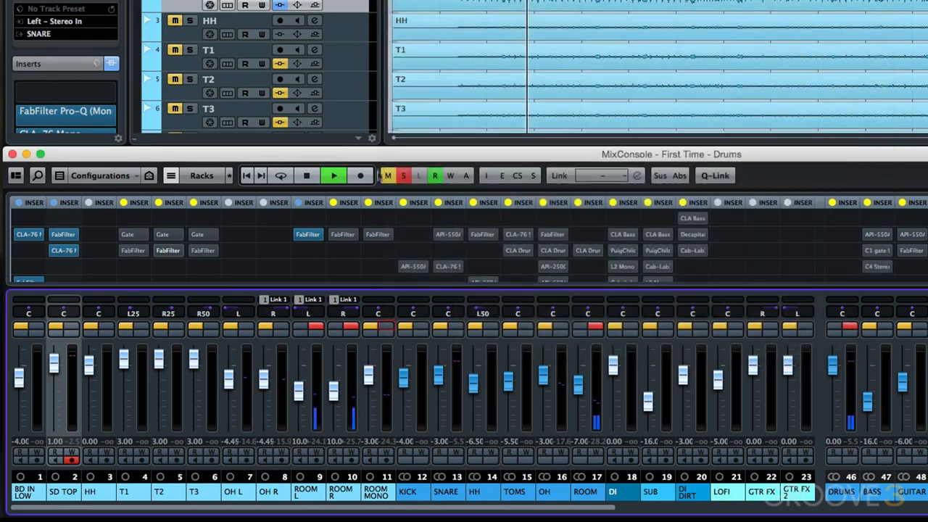
- Activate ROOM R's Pro-Q, enable its 111 Hz low cut, 600 Hz −6 dB bell and 11111 Hz high cut, and close it
left_click(344, 236)
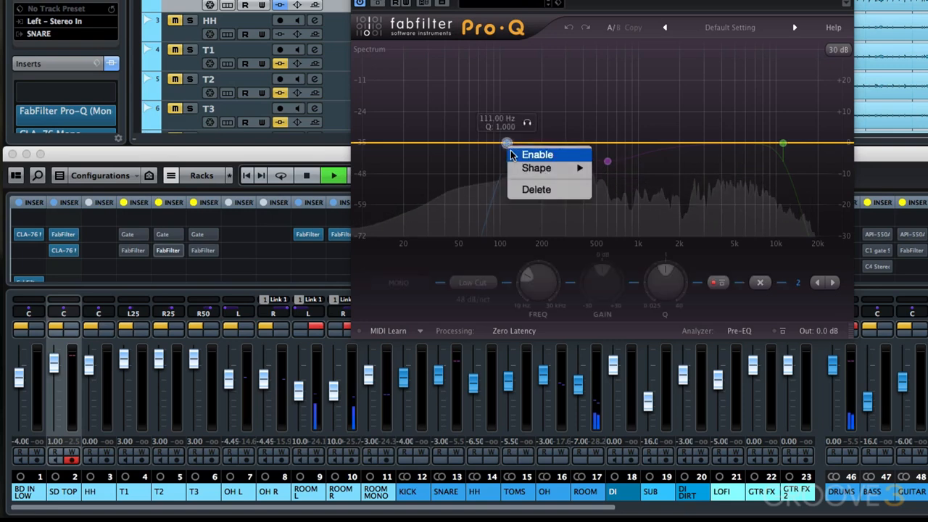
left_click(511, 153)
right_click(609, 166)
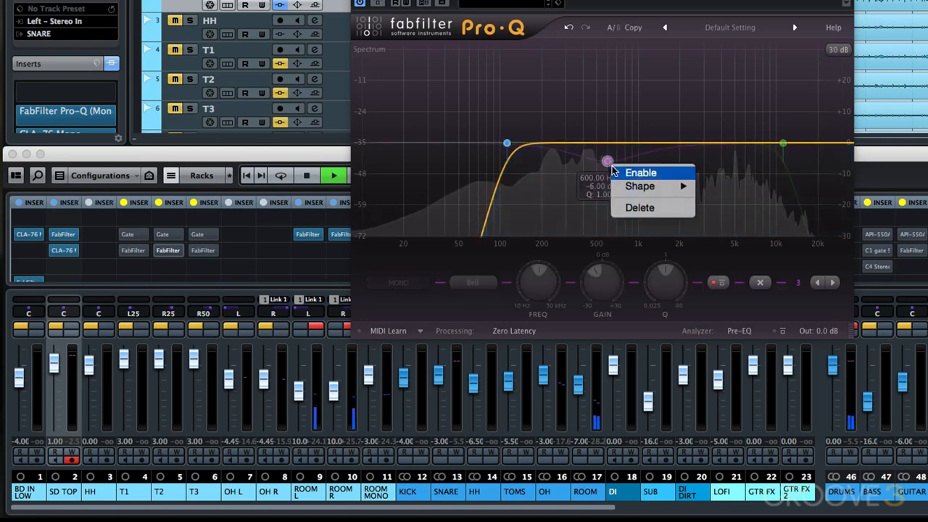
left_click(634, 171)
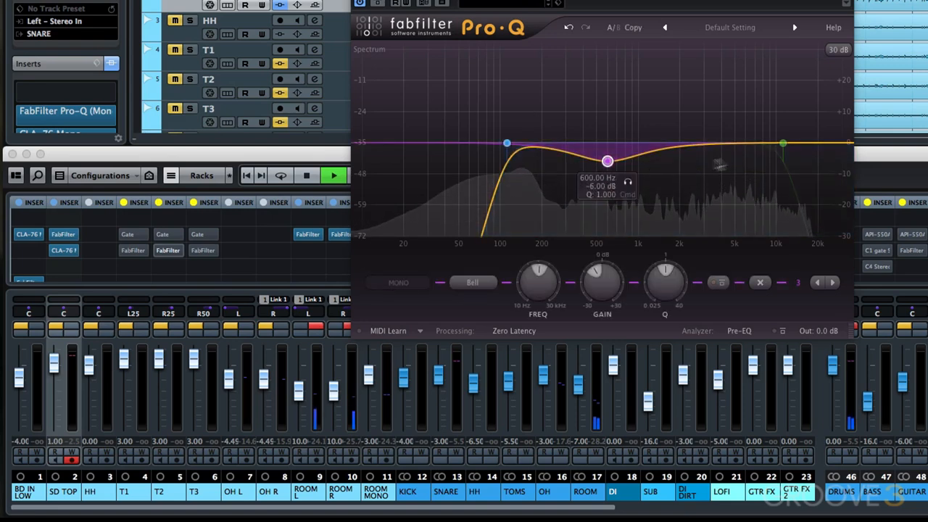
right_click(780, 145)
left_click(801, 153)
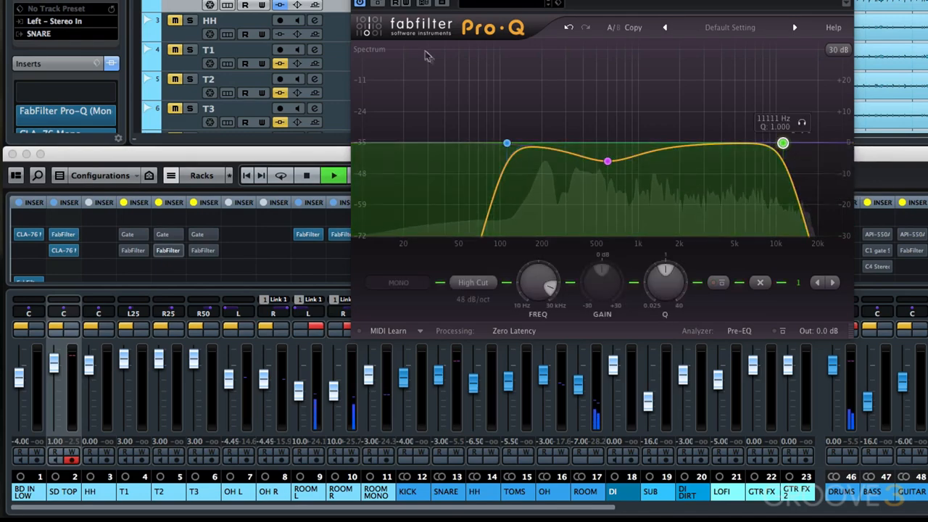
left_click(360, 1)
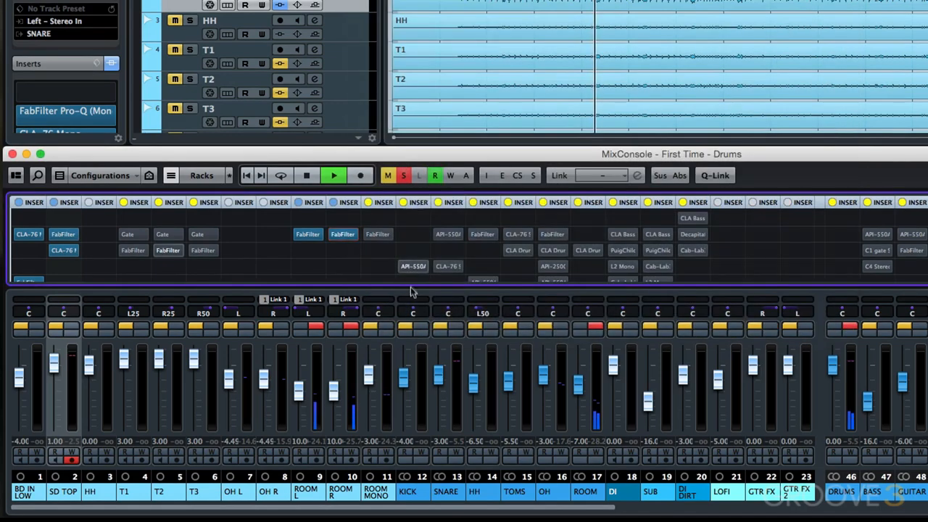
- Solo ROOM MONO and unsolo ROOM R and ROOM L during playback
left_click(386, 325)
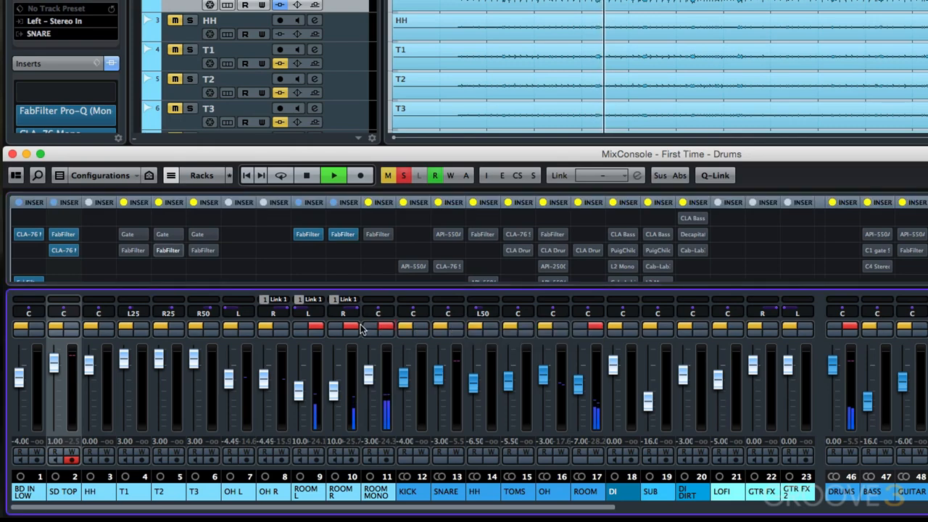
left_click(351, 326)
left_click(317, 326)
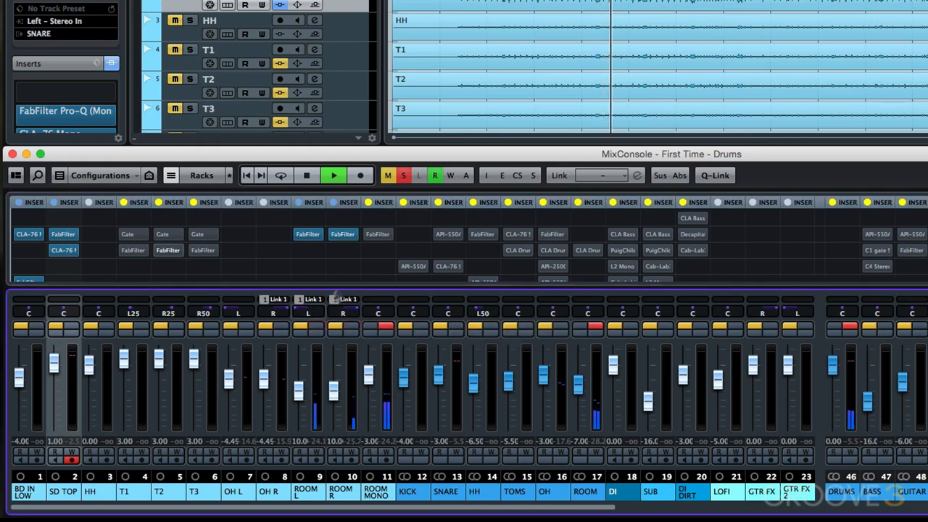
- Open ROOM MONO's Pro-Q, take it off bypass and enable its 111 Hz low cut band
left_click(377, 234)
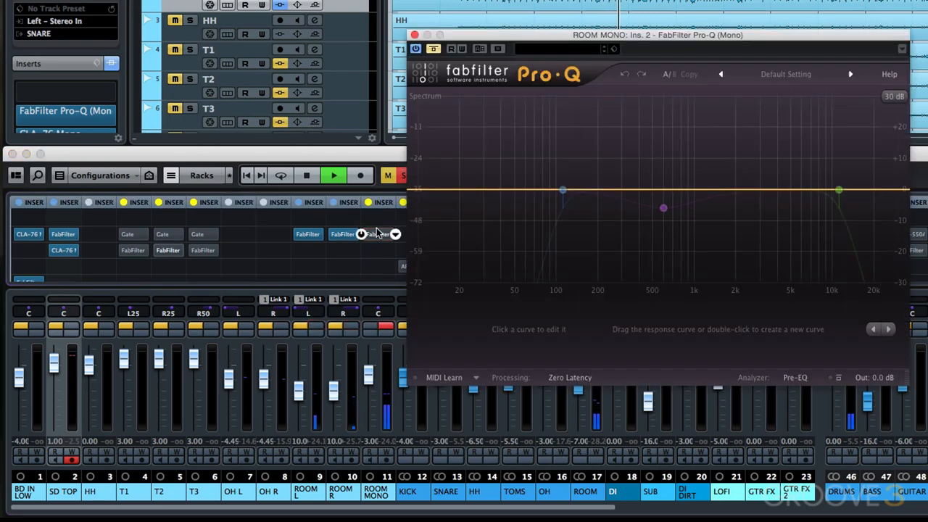
left_click(432, 49)
right_click(563, 191)
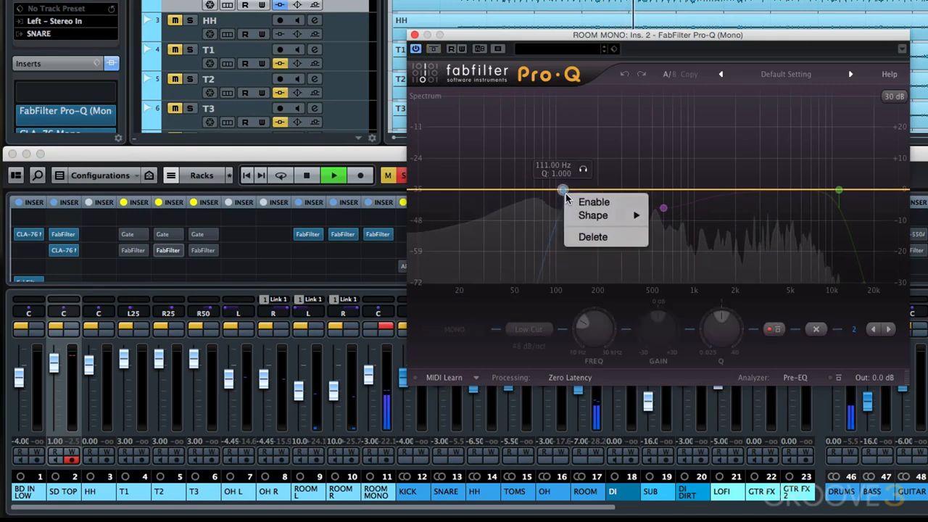
left_click(574, 206)
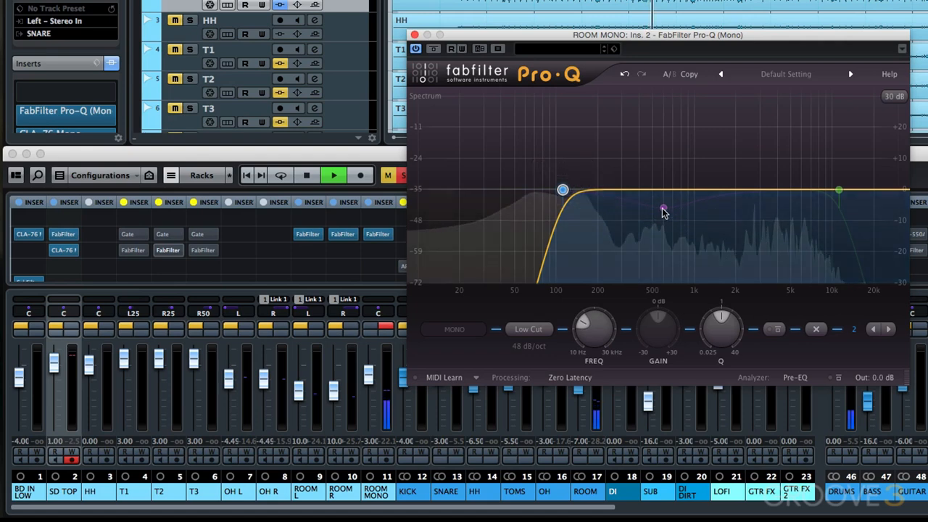
- Enable the 600 Hz −6 dB bell and the high cut band in ROOM MONO's Pro-Q, and close it
right_click(663, 209)
left_click(694, 219)
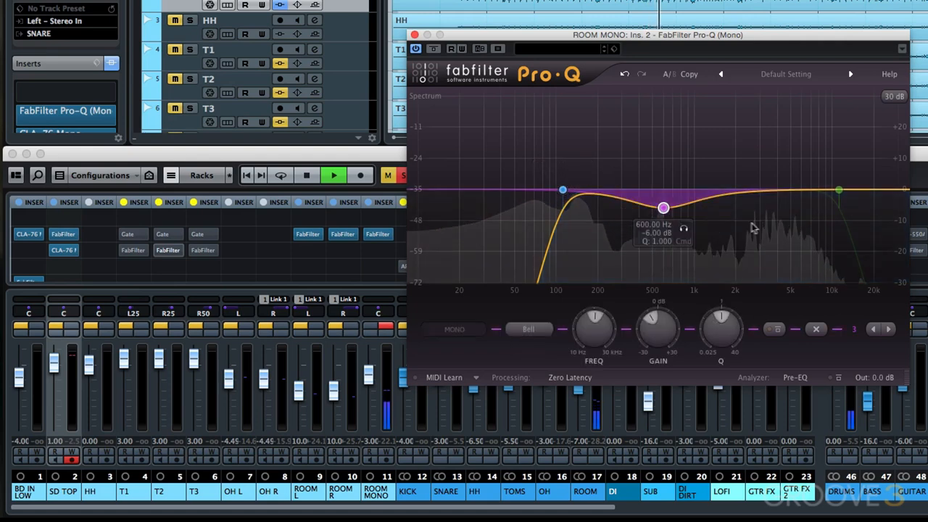
right_click(839, 192)
left_click(852, 202)
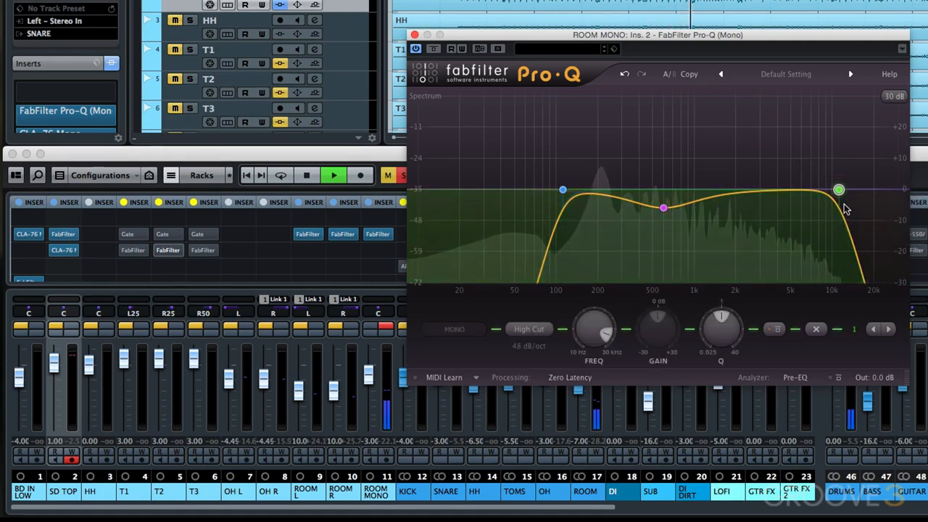
left_click(414, 35)
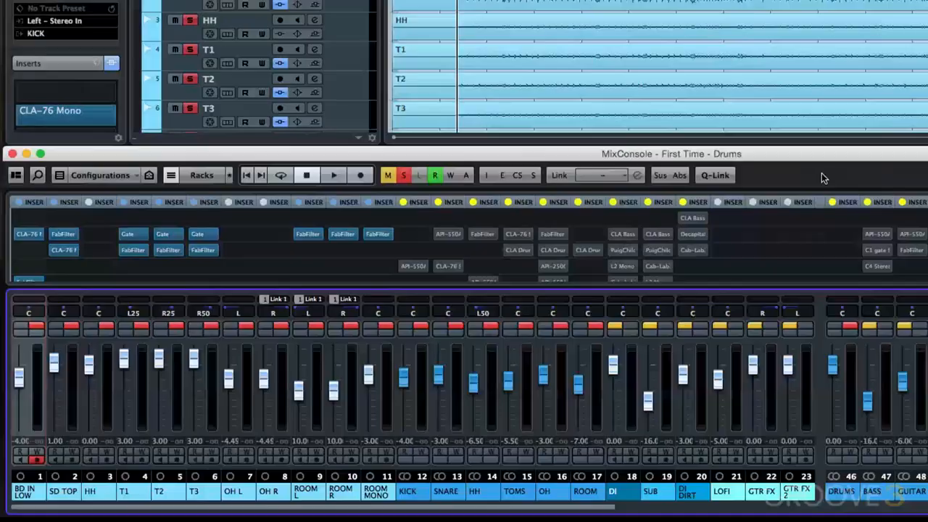
- Play the full drum mix, select channels BD IN LOW through ROOM MONO, and link them temporarily with Q-Link
key("space")
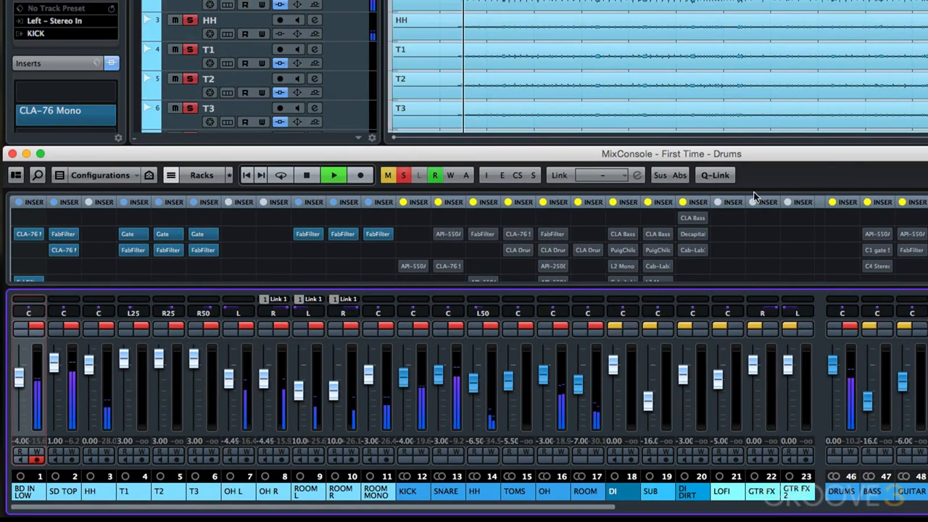
left_click(385, 394, "shift")
left_click(715, 174)
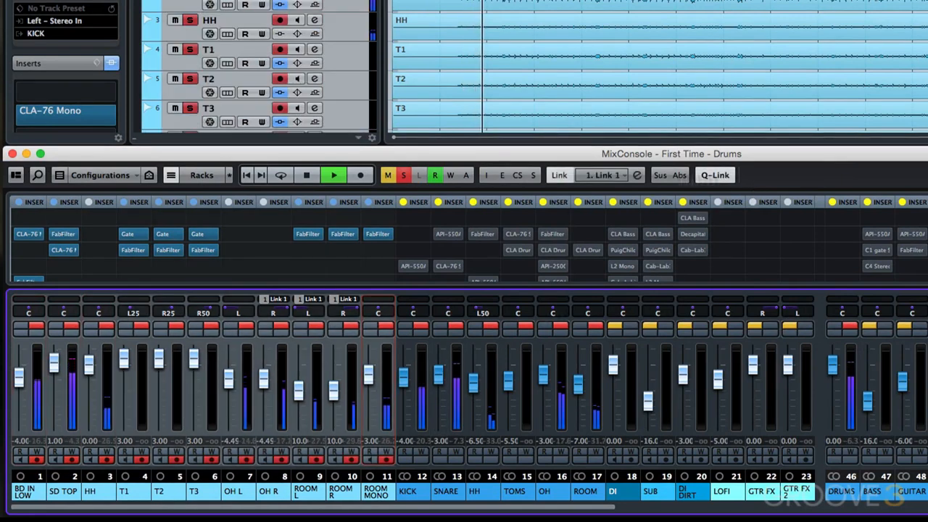
- Compare the drums with and without processing by repeatedly bypassing and reactivating the inserts on all linked channels during playback
left_click(18, 202)
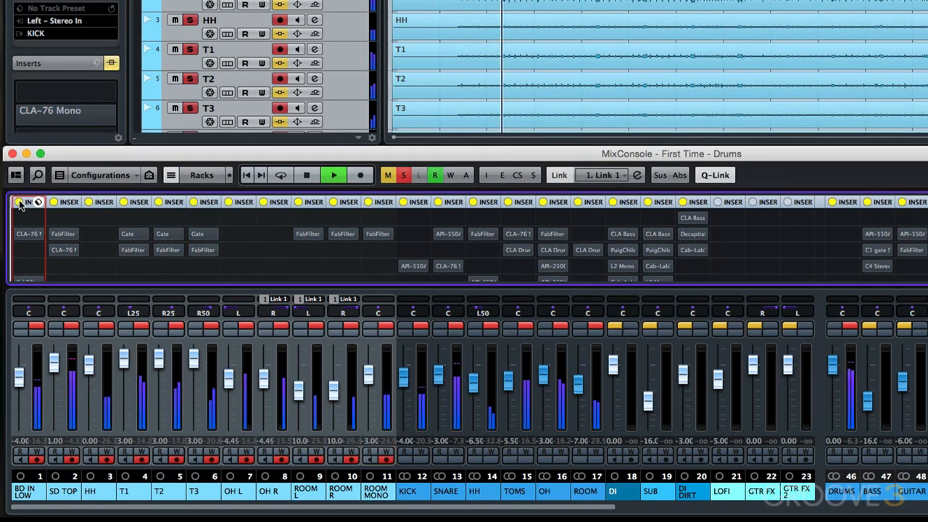
left_click(18, 202)
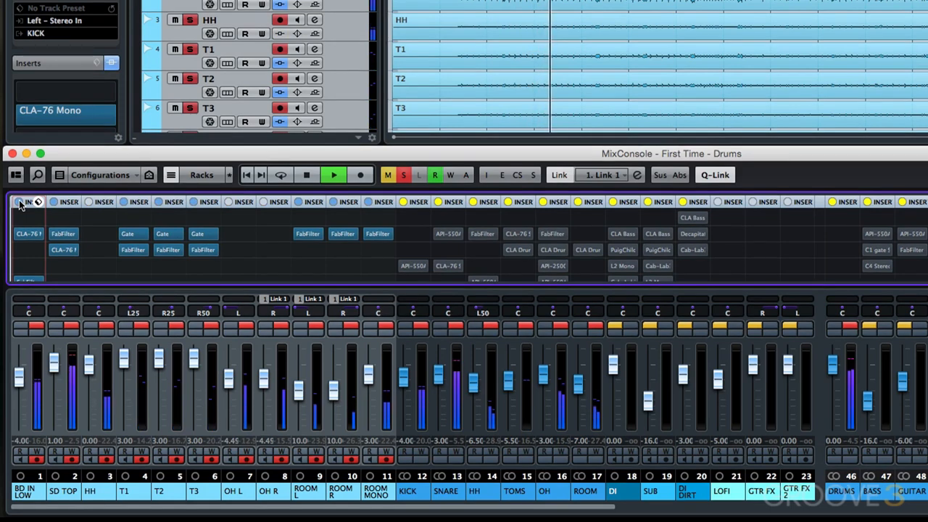
left_click(20, 203)
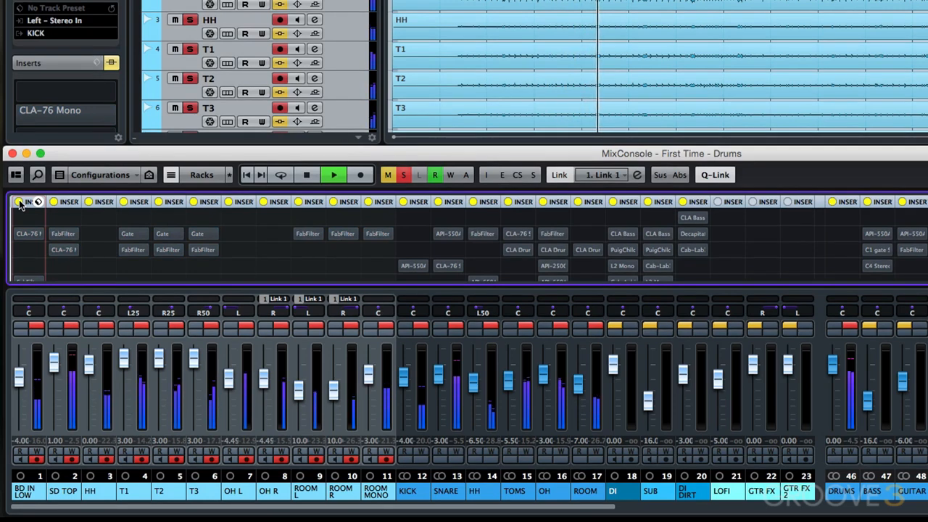
left_click(20, 203)
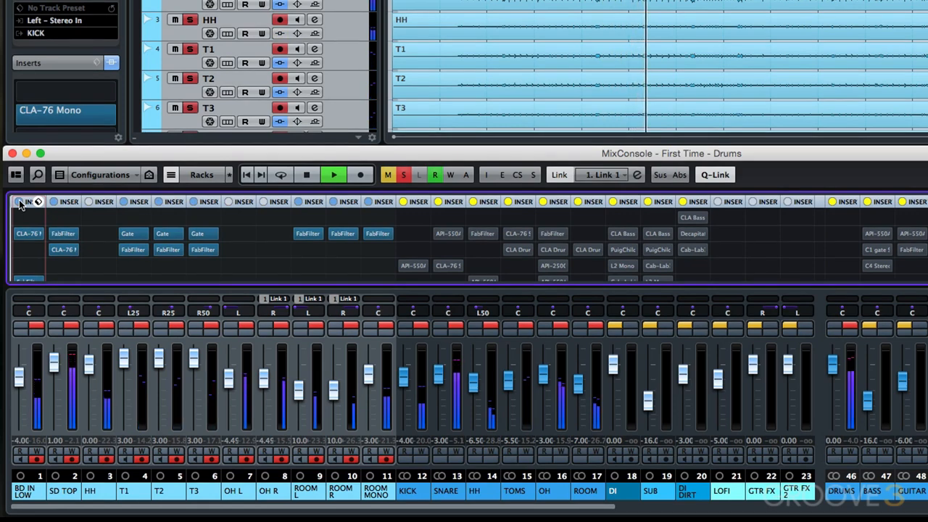
left_click(20, 203)
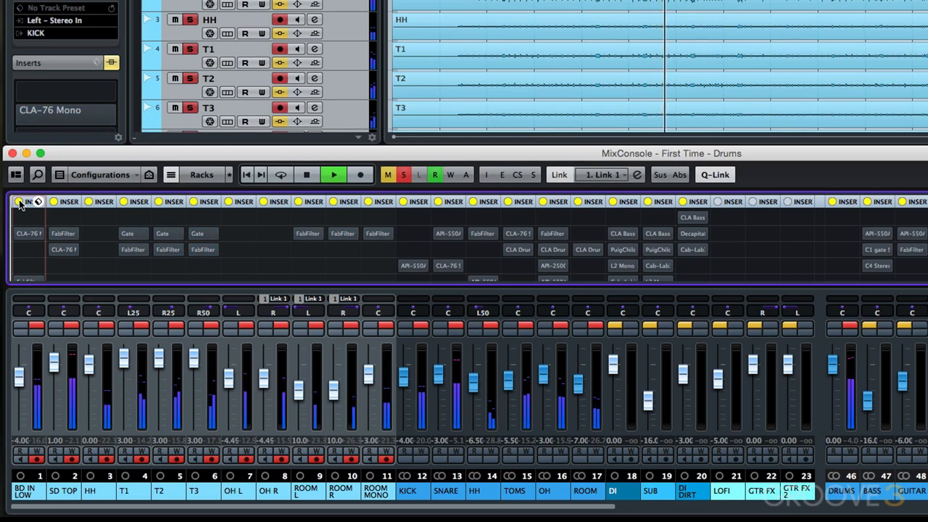
left_click(19, 203)
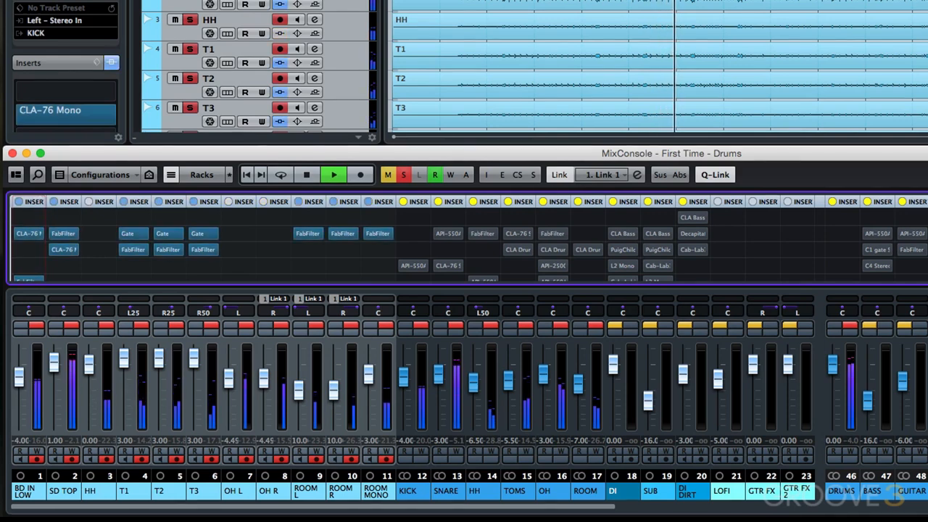